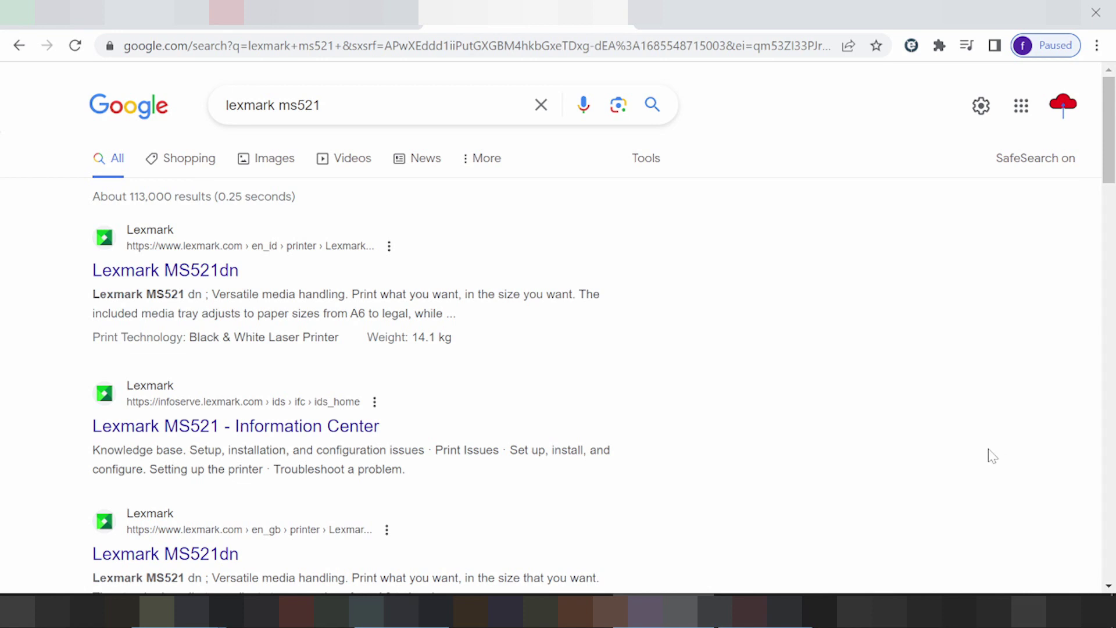
# - Search Google for 'lexmark ms521 driver download' and scroll through the roughly 12,600 results
pyautogui.write('driver d')
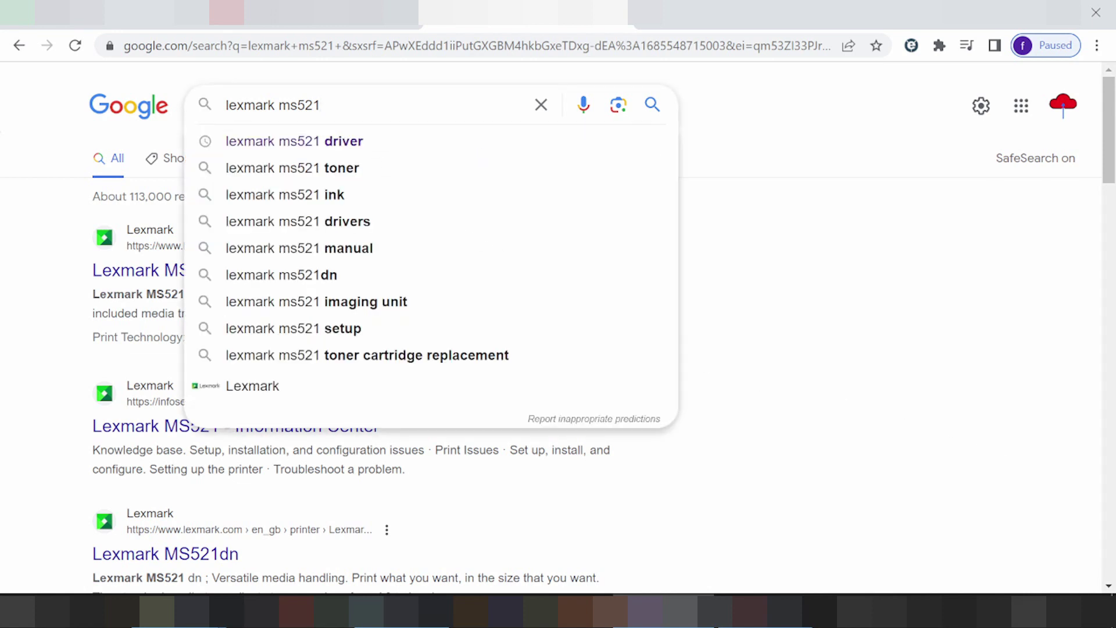
pyautogui.write('wonlo')
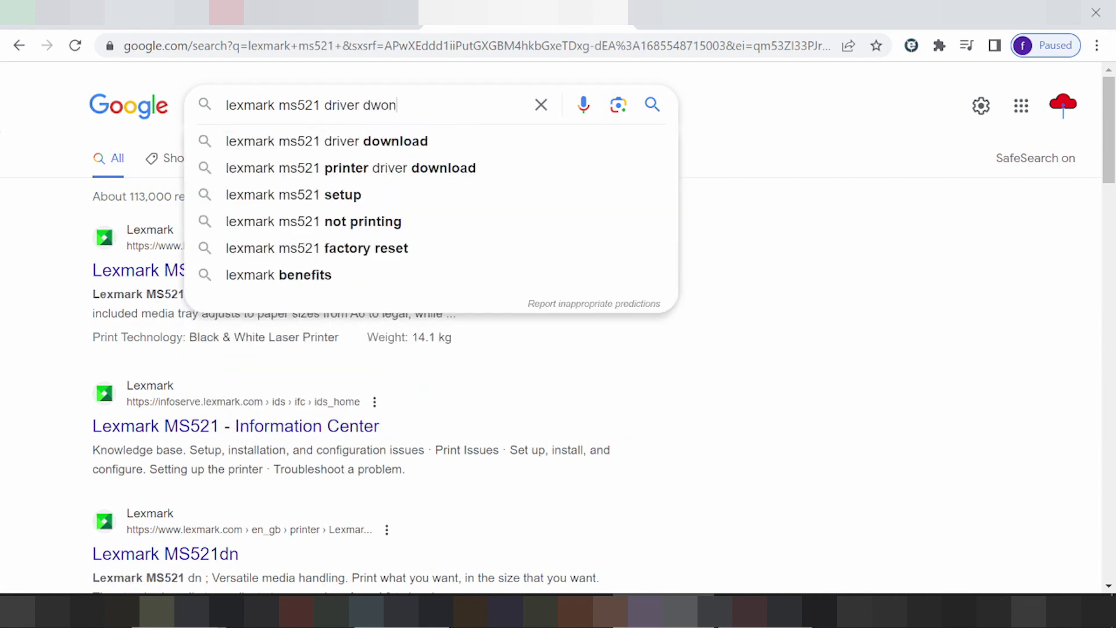
pyautogui.press('BackSpace')
pyautogui.press('BackSpace')
pyautogui.press('BackSpace')
pyautogui.press('BackSpace')
pyautogui.press('BackSpace')
pyautogui.write('ownload')
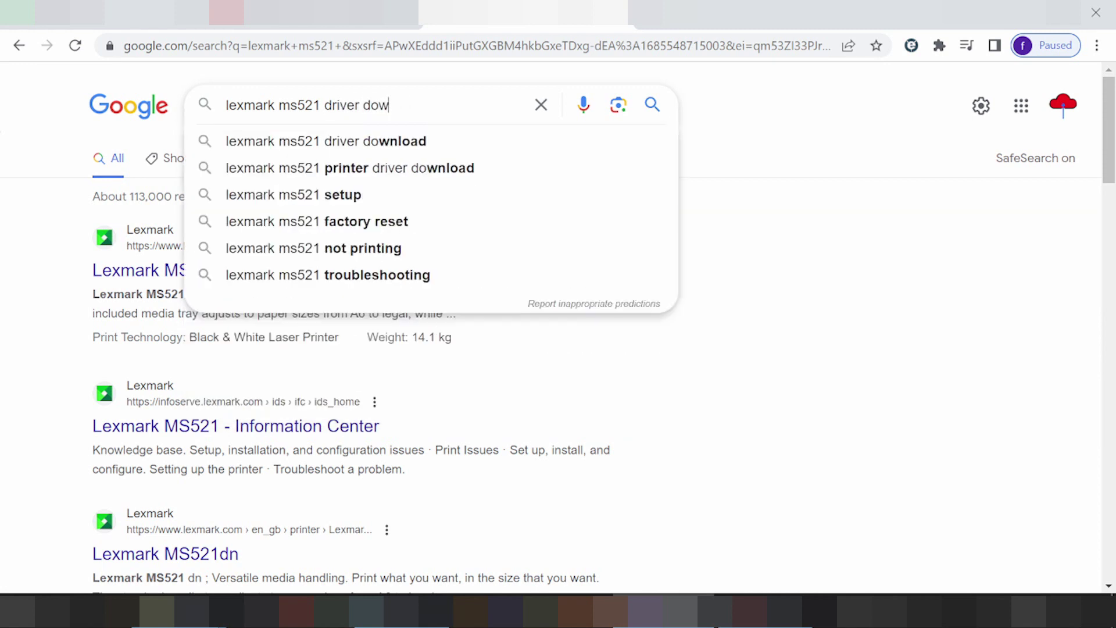
pyautogui.press('Return')
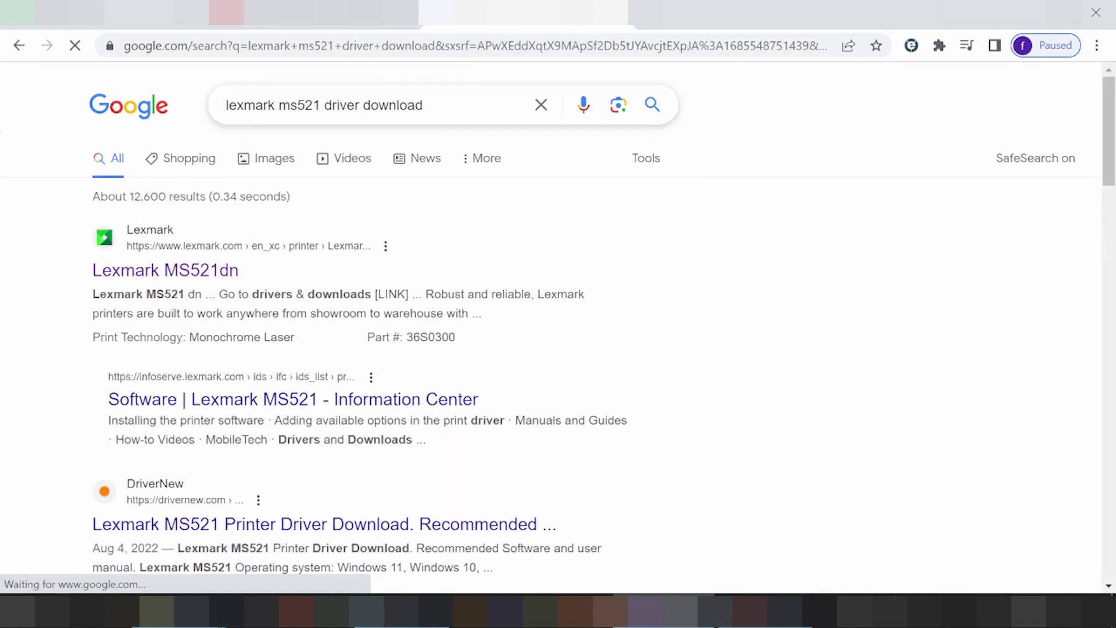
pyautogui.click(360, 105)
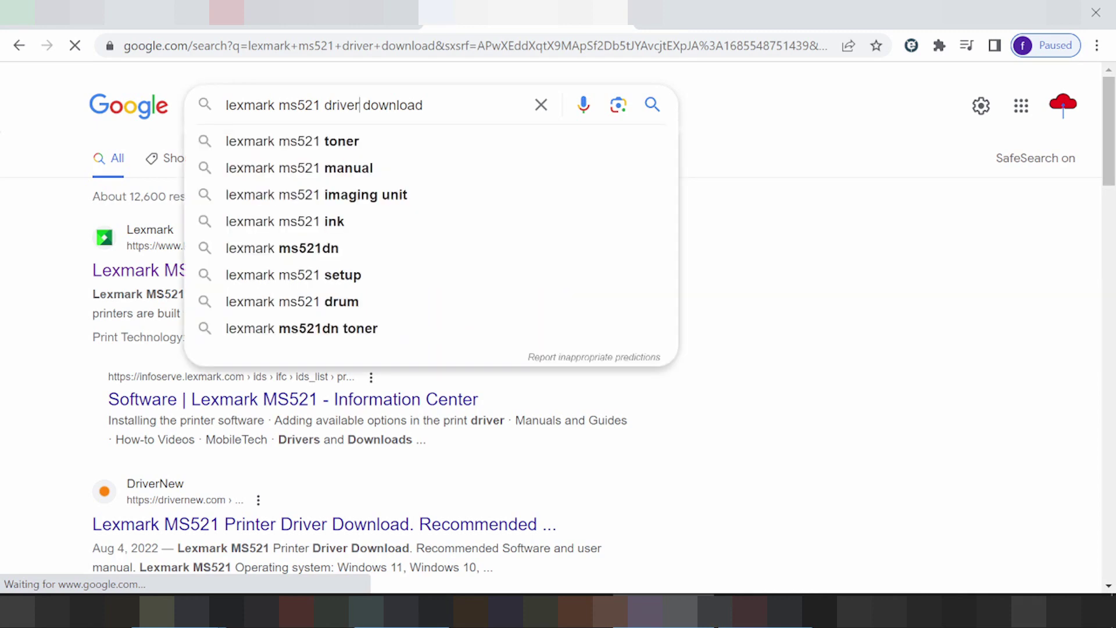
pyautogui.click(833, 282)
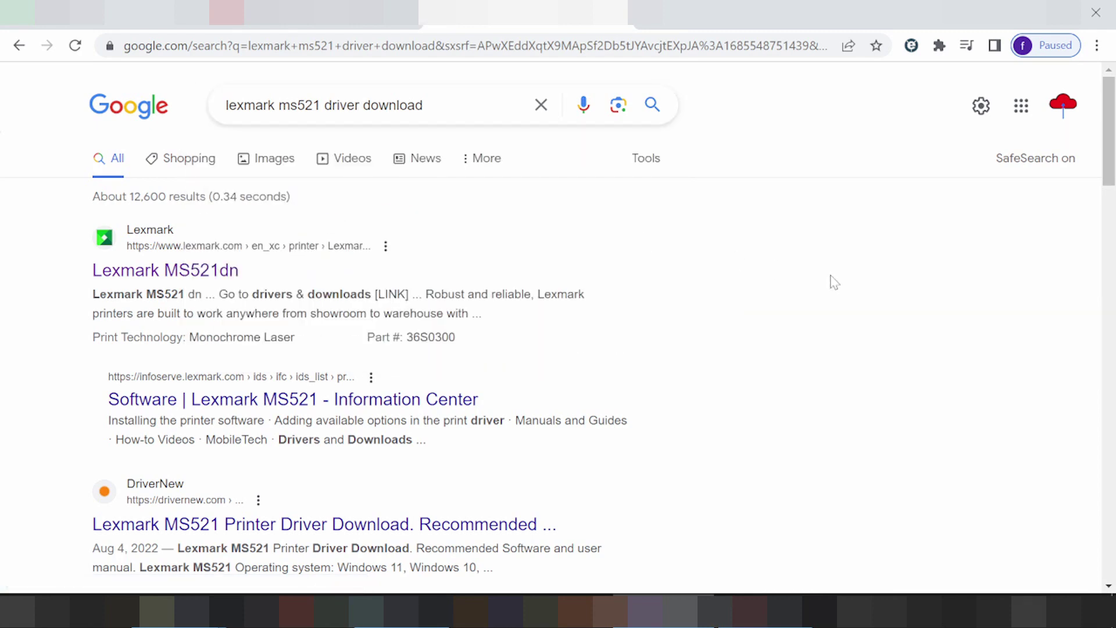
pyautogui.scroll(-10, 834, 282)
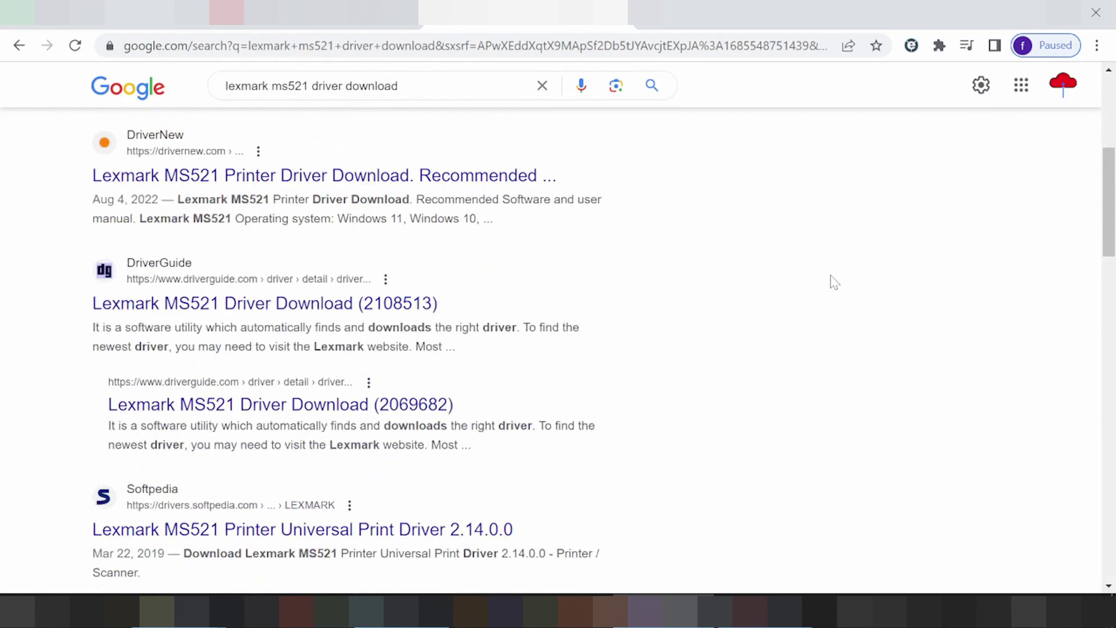
pyautogui.scroll(-10, 835, 282)
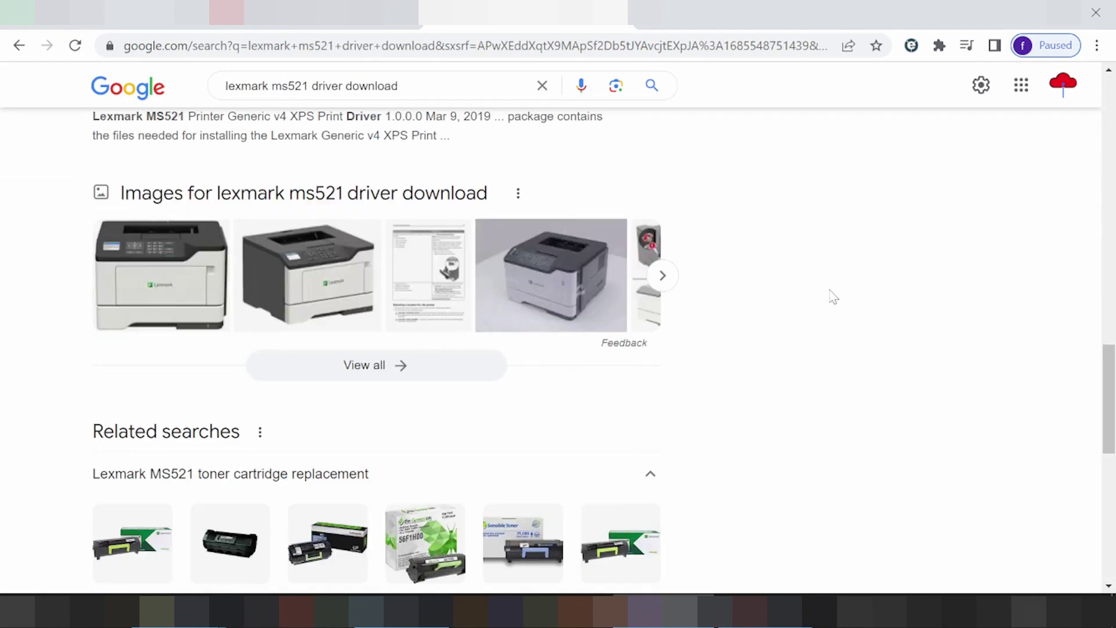
pyautogui.scroll(15, 837, 305)
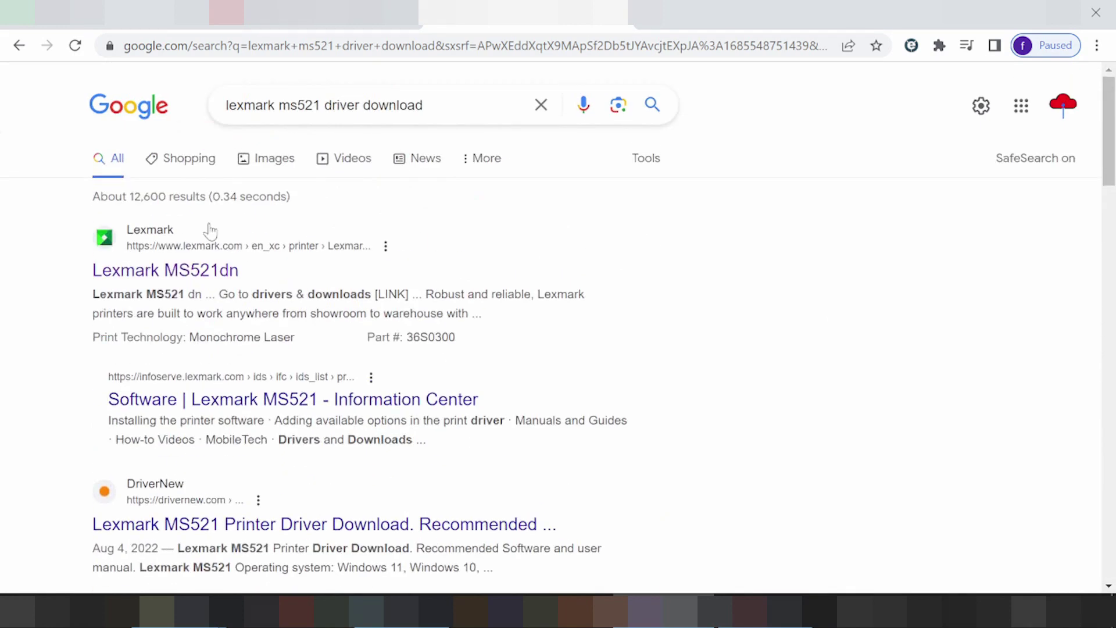
# - Open the official Lexmark MS521dn product page, then its Support tab and Drivers & downloads link
pyautogui.click(181, 268)
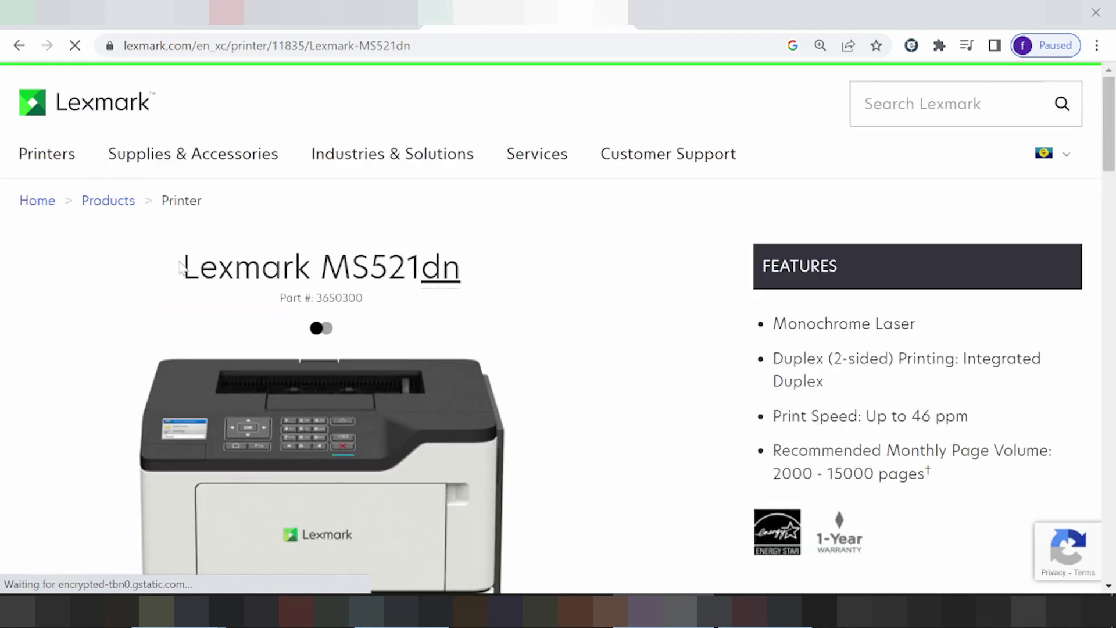
pyautogui.scroll(-3, 281, 249)
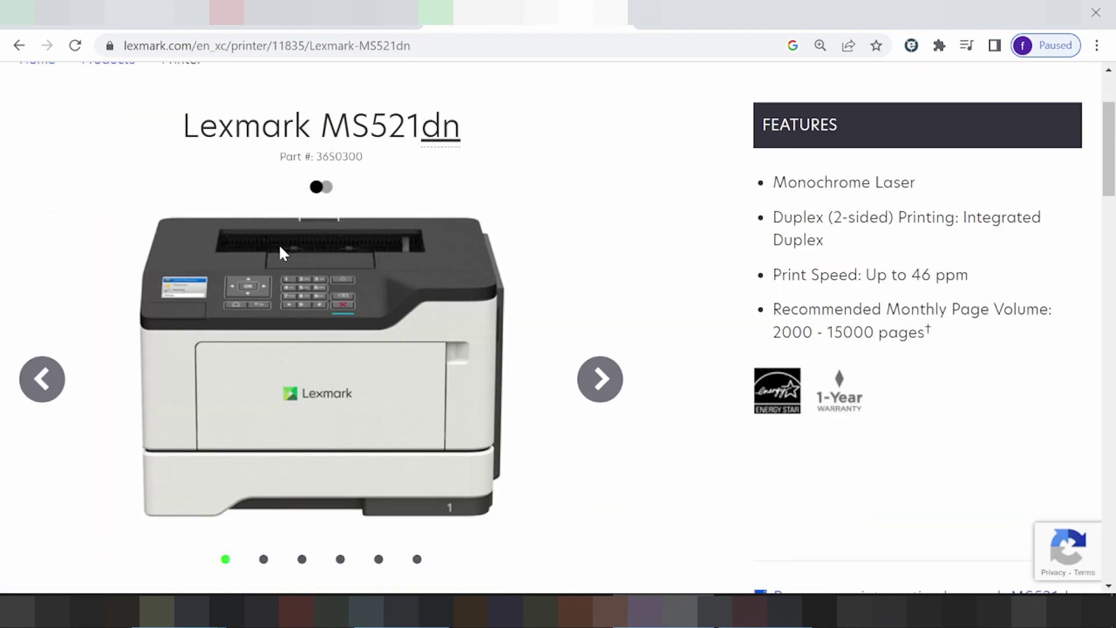
pyautogui.scroll(-4, 334, 210)
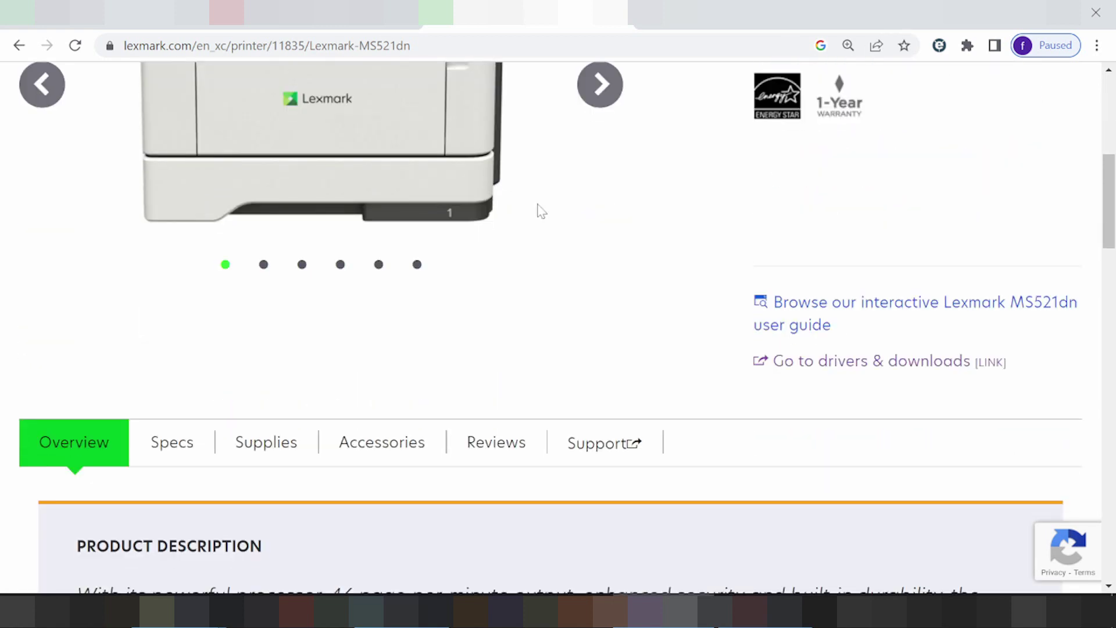
pyautogui.click(599, 455)
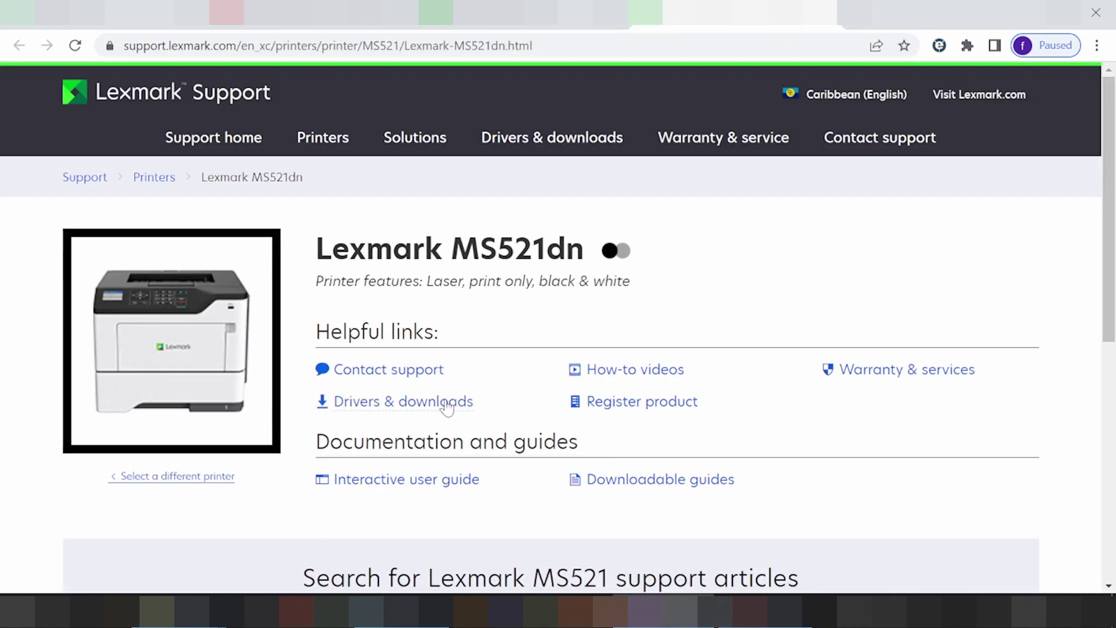
pyautogui.click(425, 402)
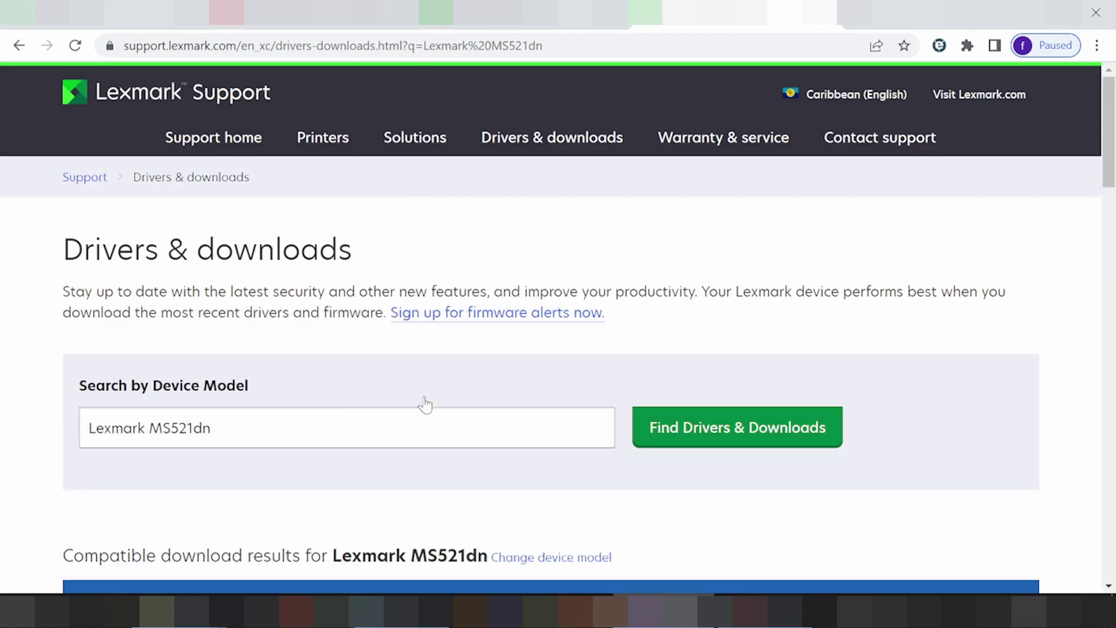
# - Scroll to the MS521dn filter table, highlight the two recommended Windows 10 packages, and open the OS dropdown
pyautogui.scroll(-5, 429, 397)
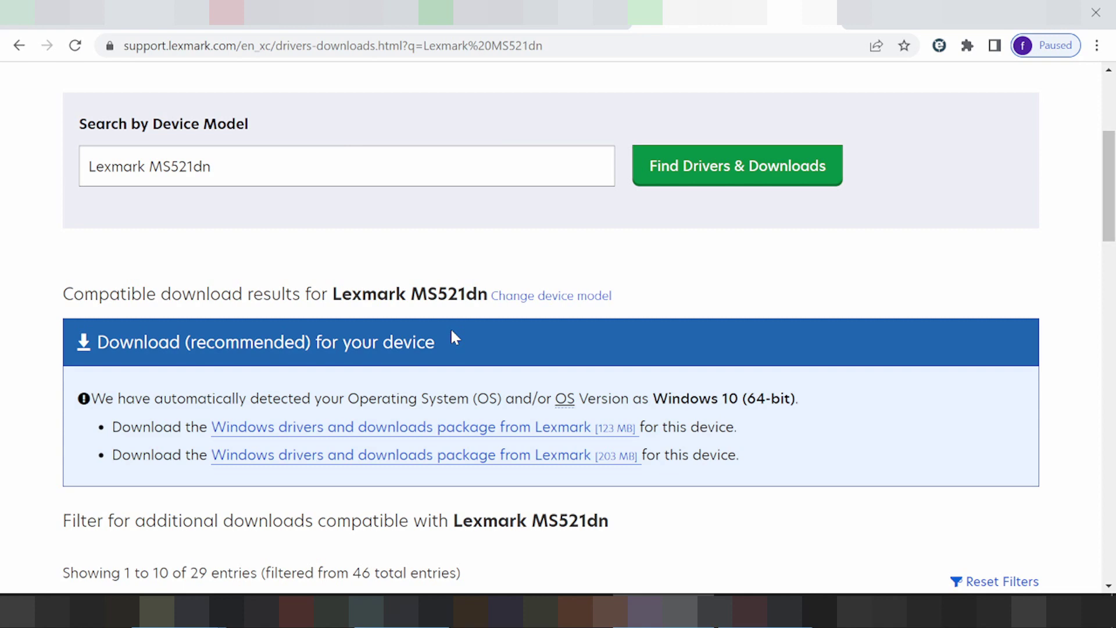
pyautogui.scroll(-1, 329, 295)
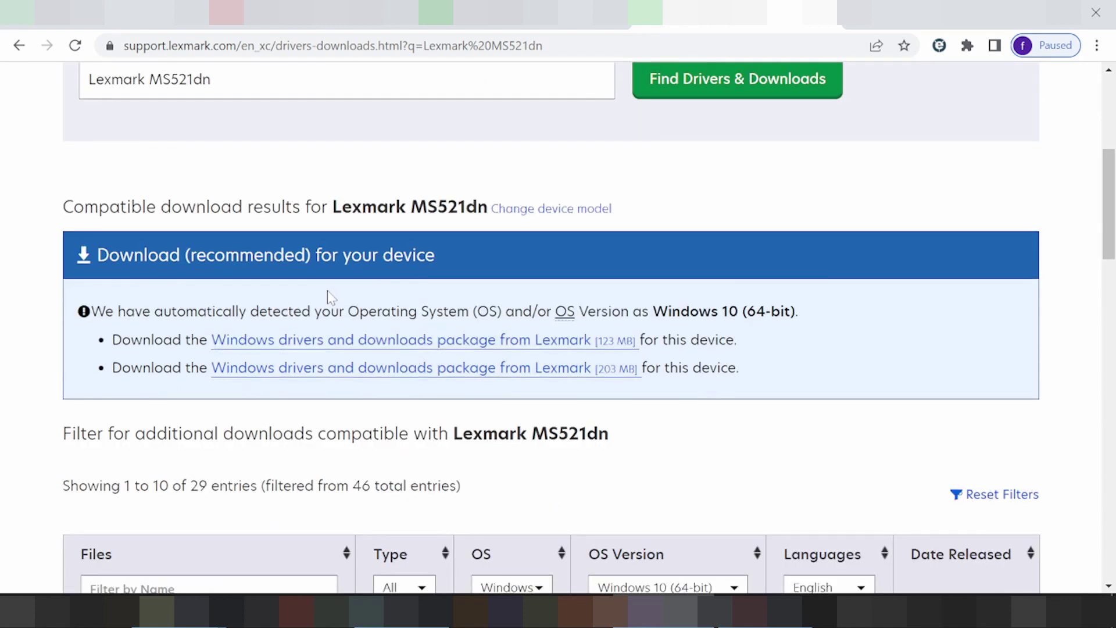
pyautogui.moveTo(110, 345); pyautogui.dragTo(792, 391)
pyautogui.scroll(-2, 792, 391)
pyautogui.scroll(-1, 498, 199)
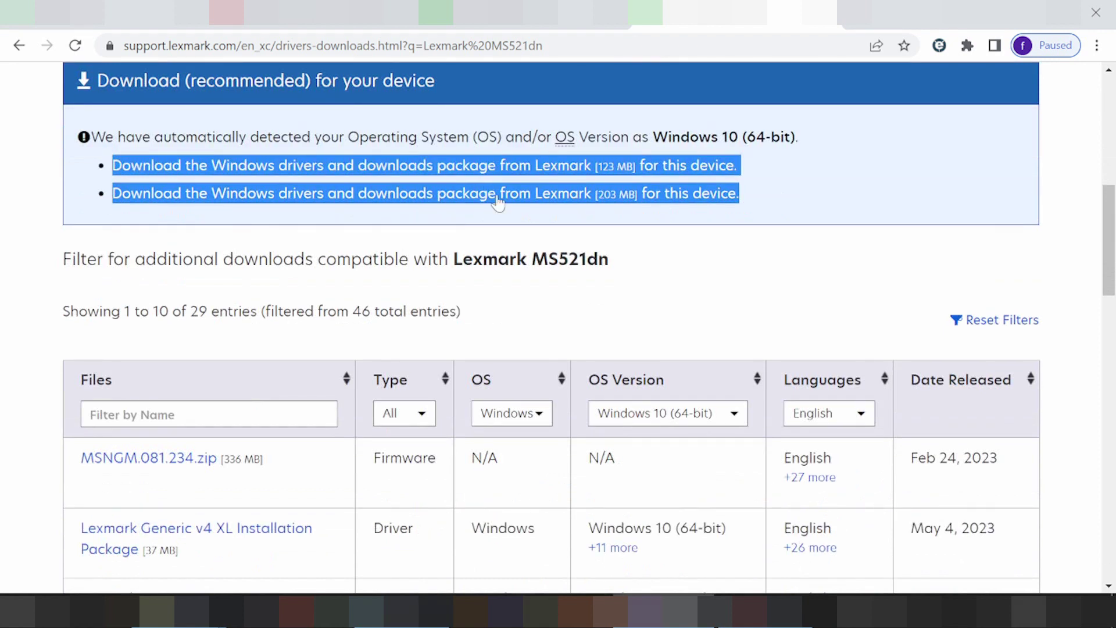
pyautogui.click(504, 415)
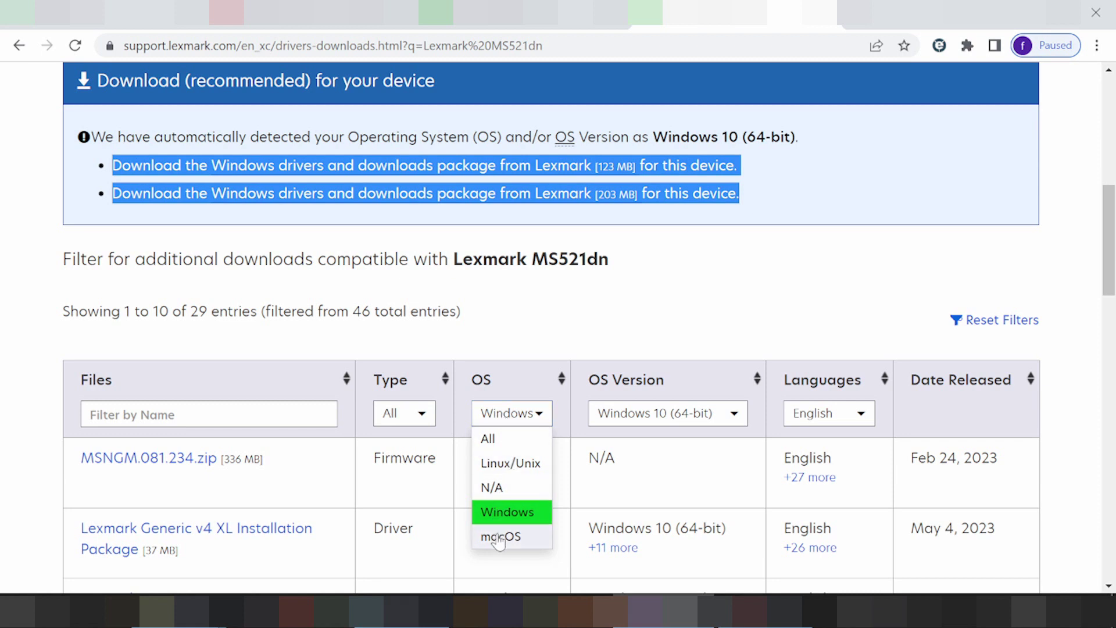
# - Filter the MS521dn downloads to Linux/Unix and scroll through the OS Version list
pyautogui.click(501, 468)
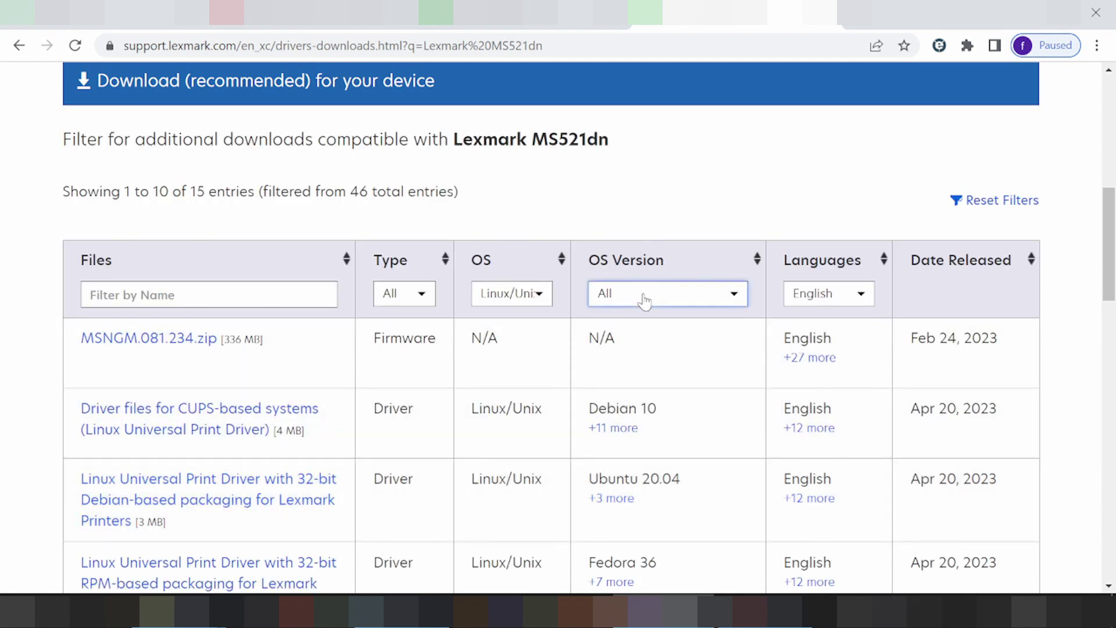
pyautogui.click(644, 300)
pyautogui.scroll(-2, 677, 360)
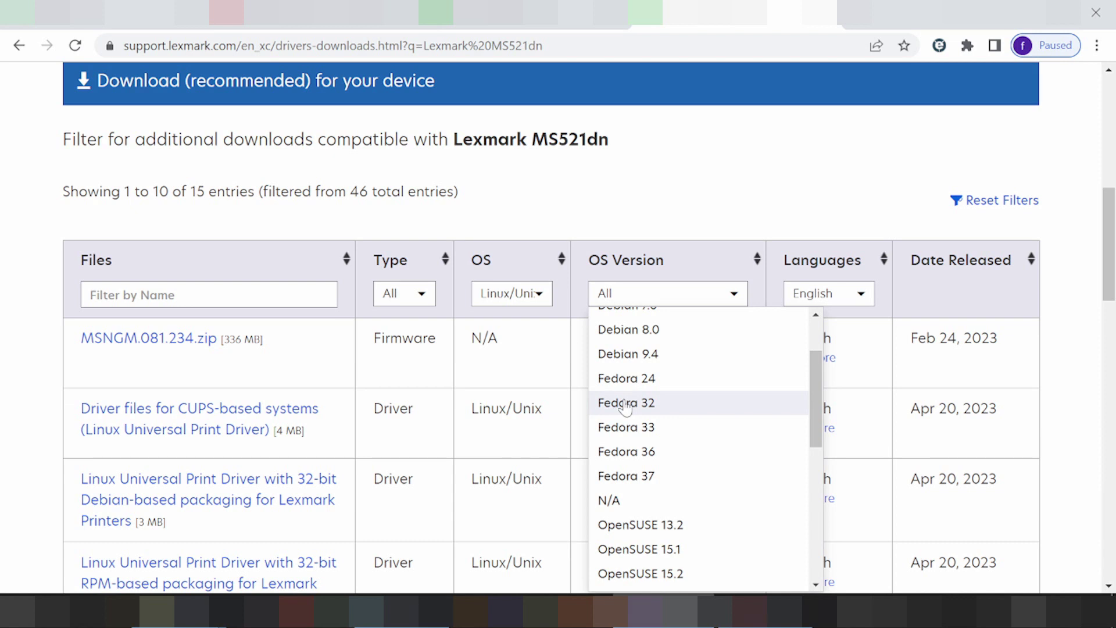
pyautogui.scroll(-1, 645, 447)
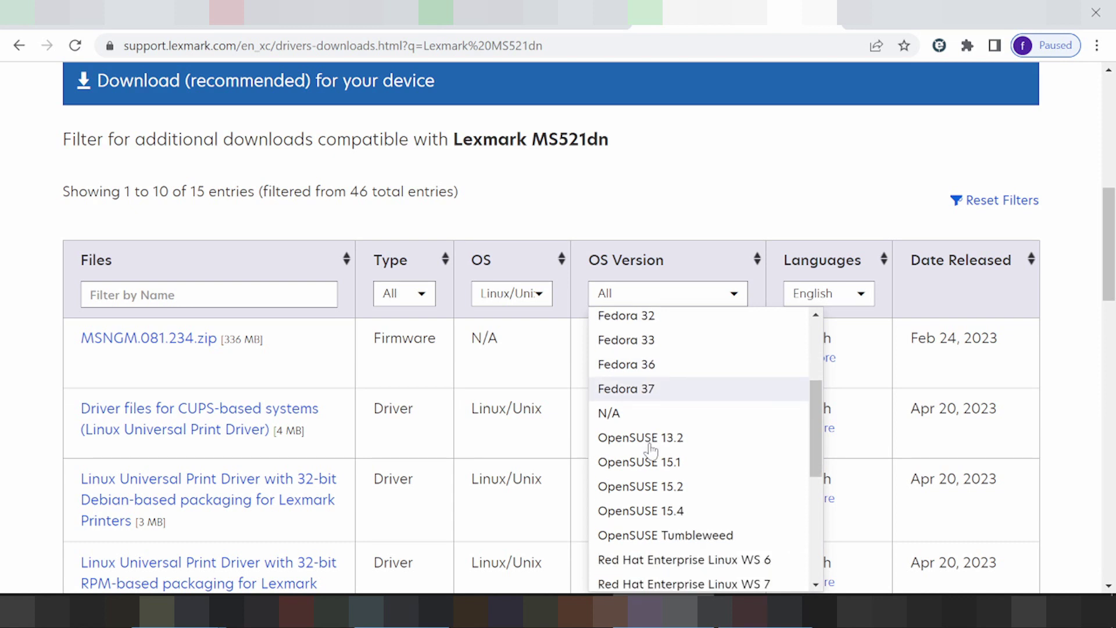
pyautogui.scroll(-2, 648, 448)
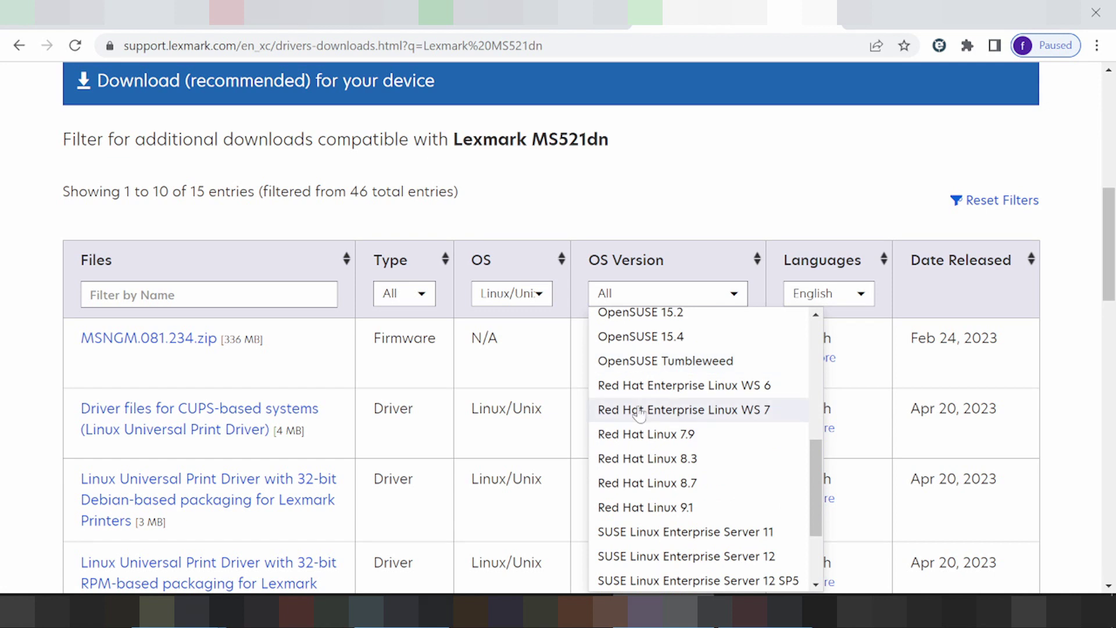
pyautogui.scroll(-1, 638, 442)
pyautogui.scroll(-1, 640, 455)
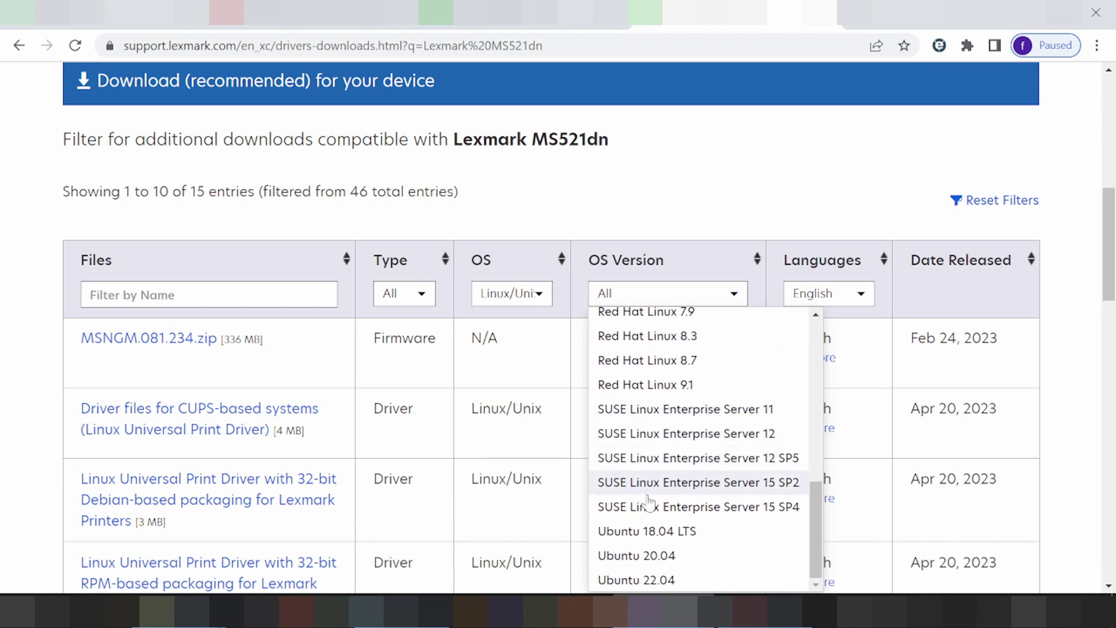
pyautogui.scroll(5, 645, 505)
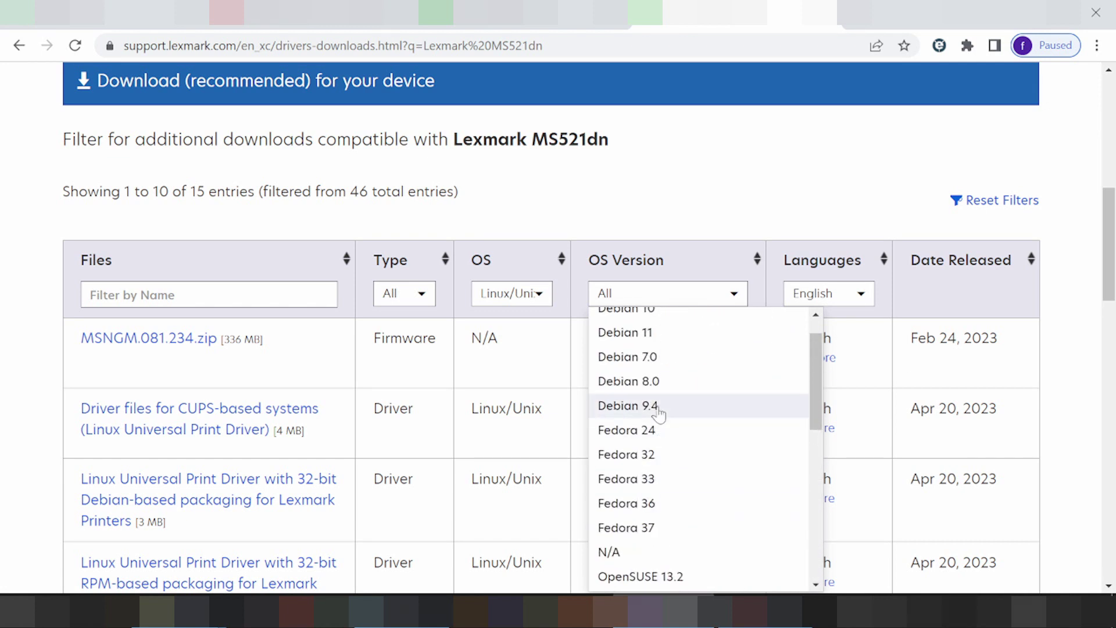
# - Try Fedora 37, then switch the filter to macOS and narrow to macOS 13
pyautogui.click(659, 531)
pyautogui.scroll(-3, 598, 428)
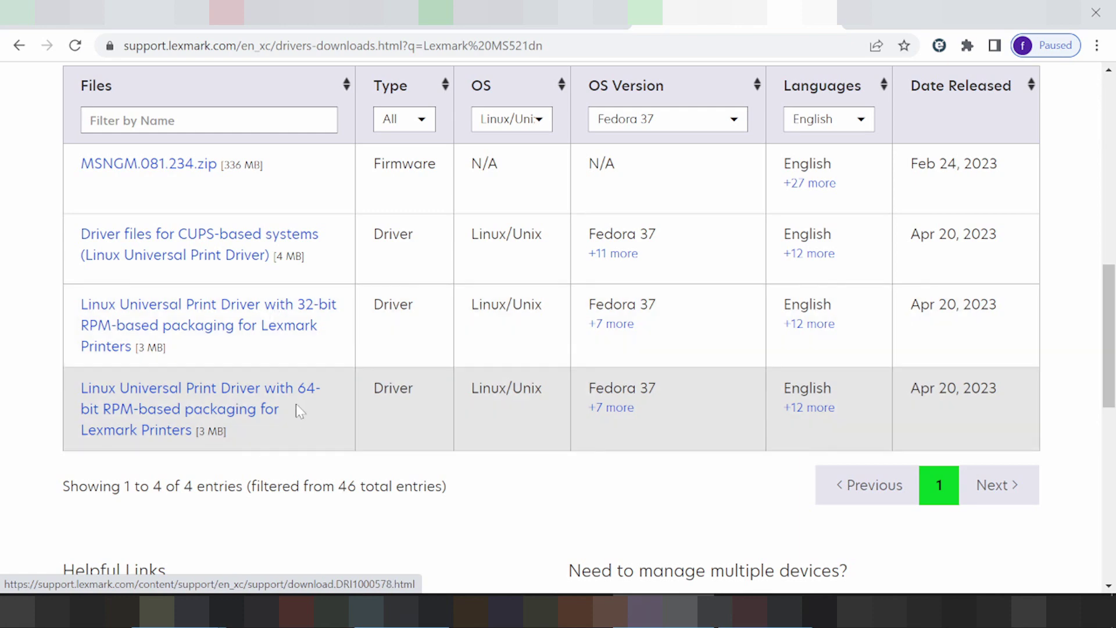
pyautogui.click(530, 122)
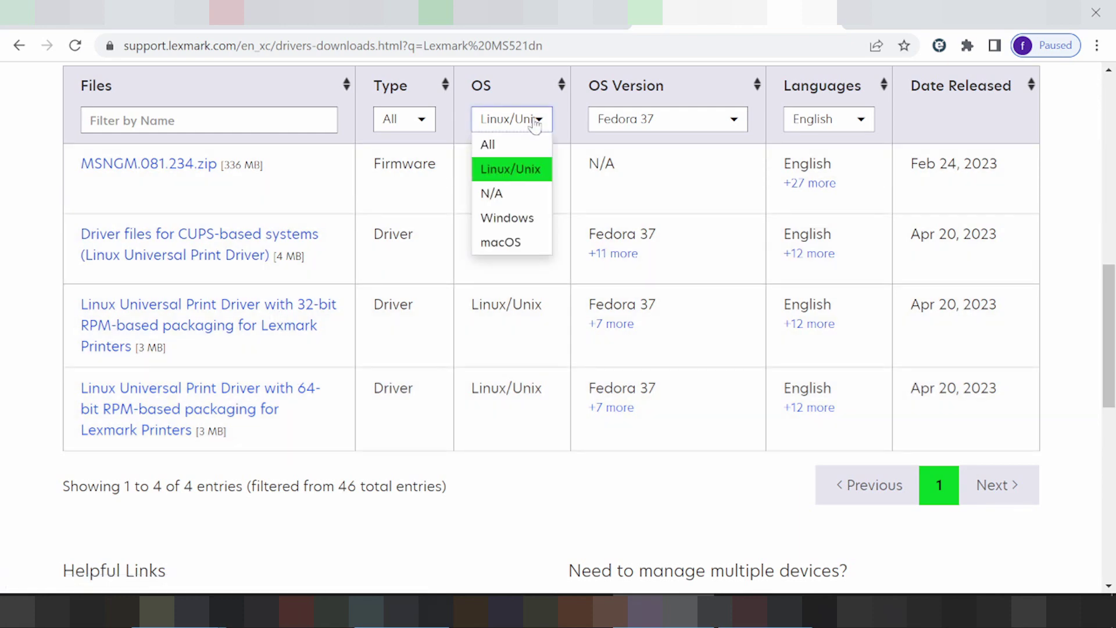
pyautogui.click(546, 249)
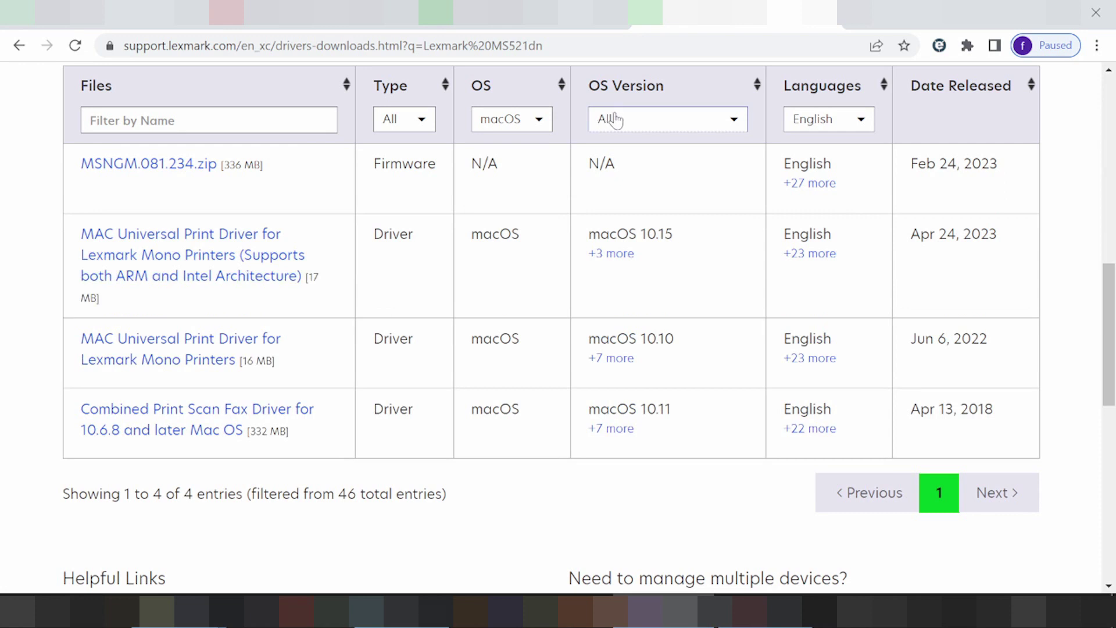
pyautogui.click(612, 119)
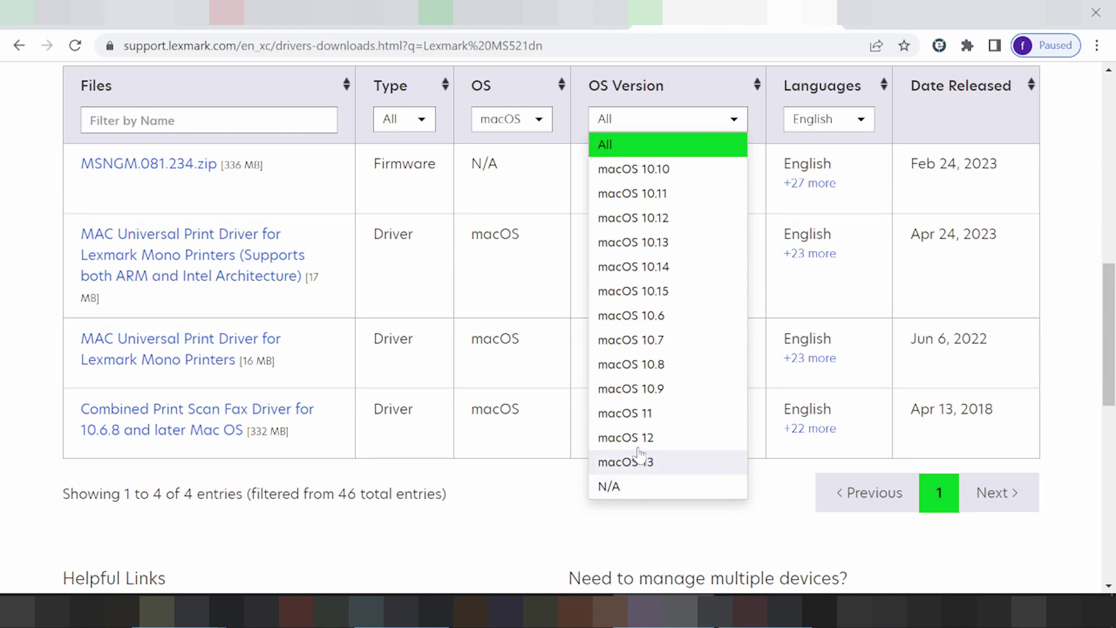
pyautogui.click(643, 469)
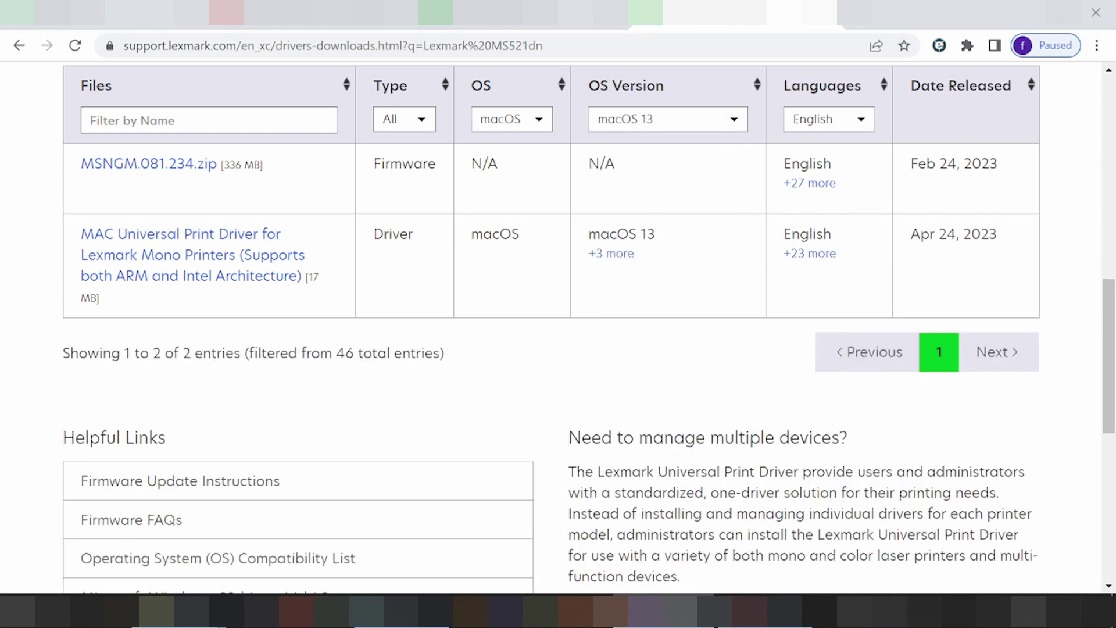
pyautogui.scroll(3, 614, 400)
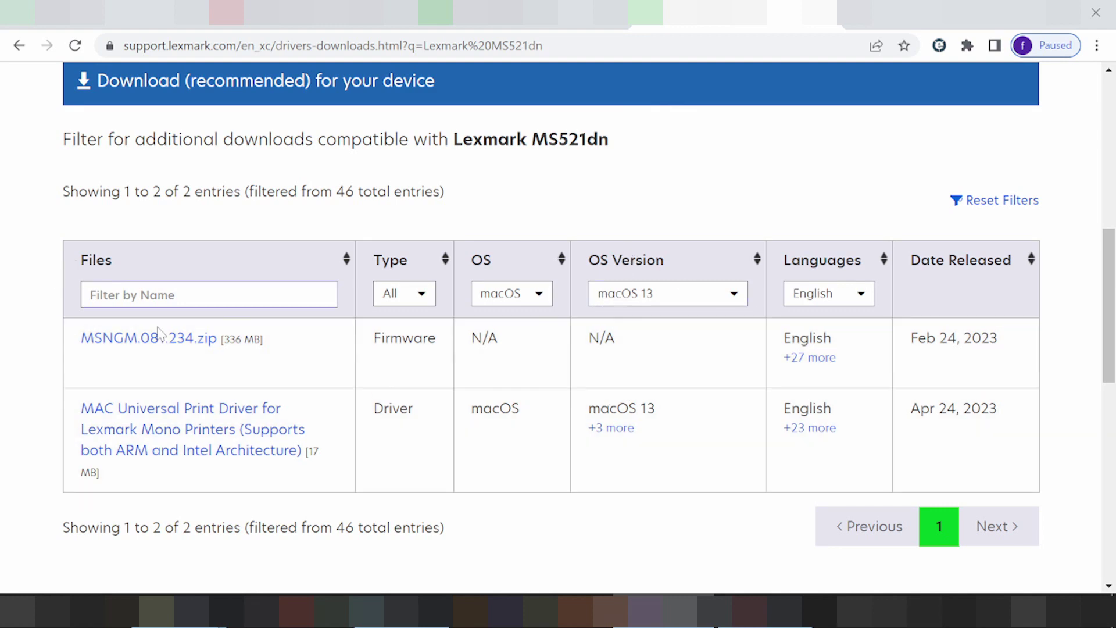
# - Preview the MAC Universal Print Driver download, cancel it, and open the OS filter choices
pyautogui.click(197, 438)
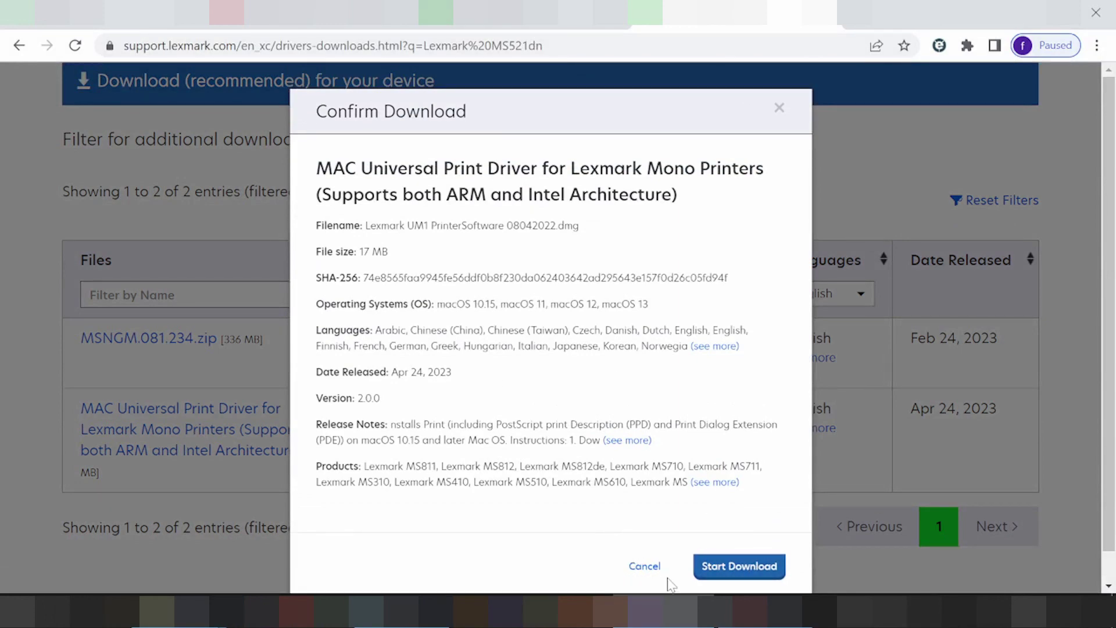
pyautogui.click(652, 566)
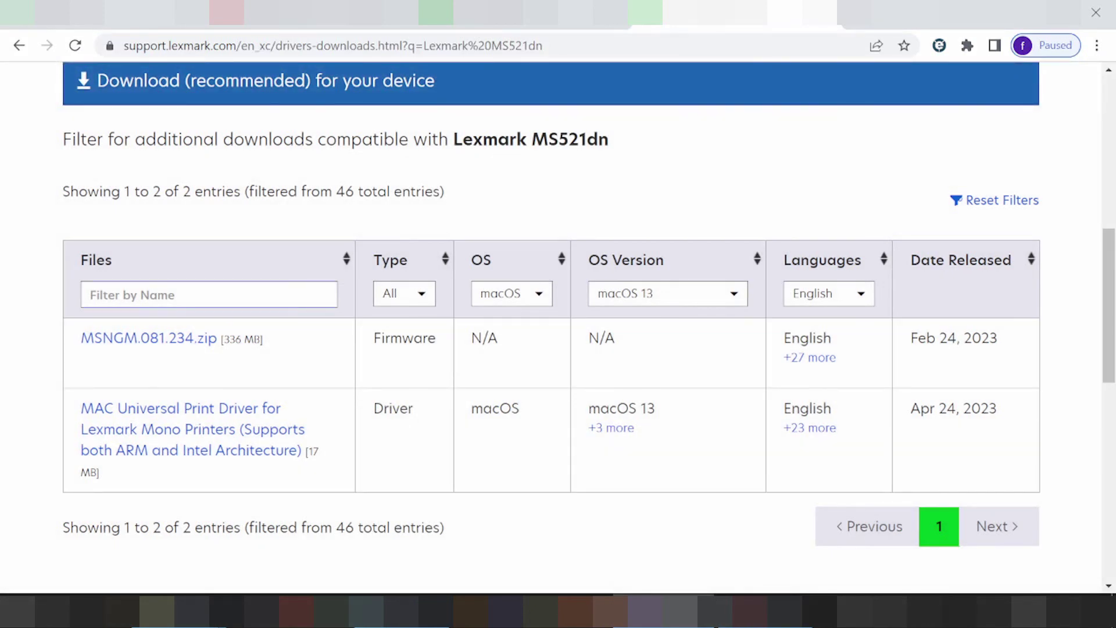
pyautogui.click(511, 293)
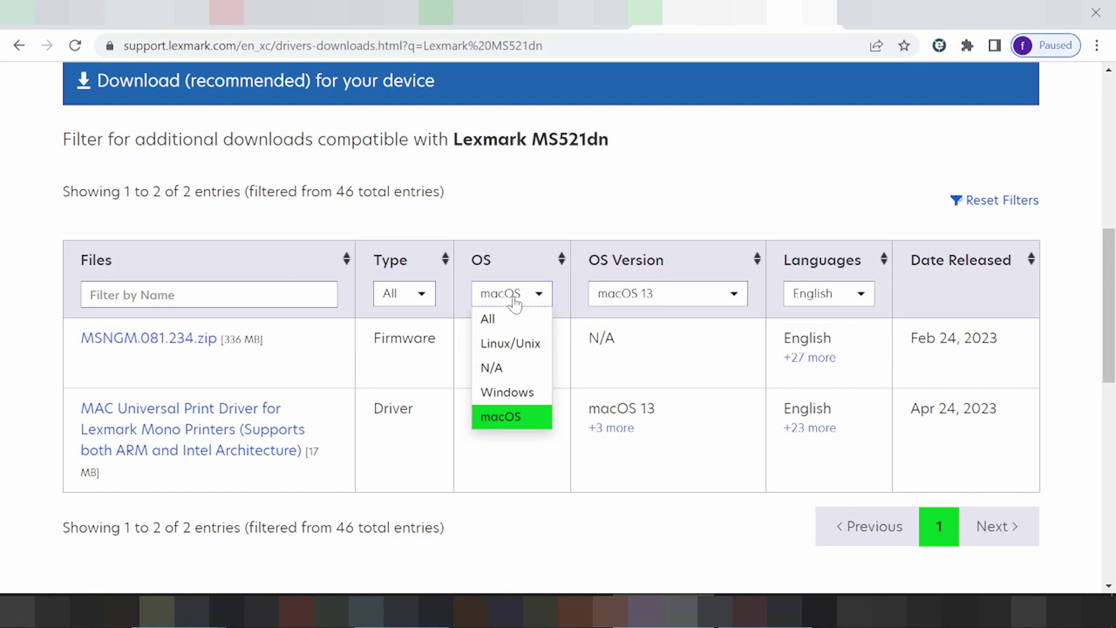
# - Set the OS filter to Windows and the version to Windows 11 (64-bit), then scroll the list
pyautogui.click(513, 392)
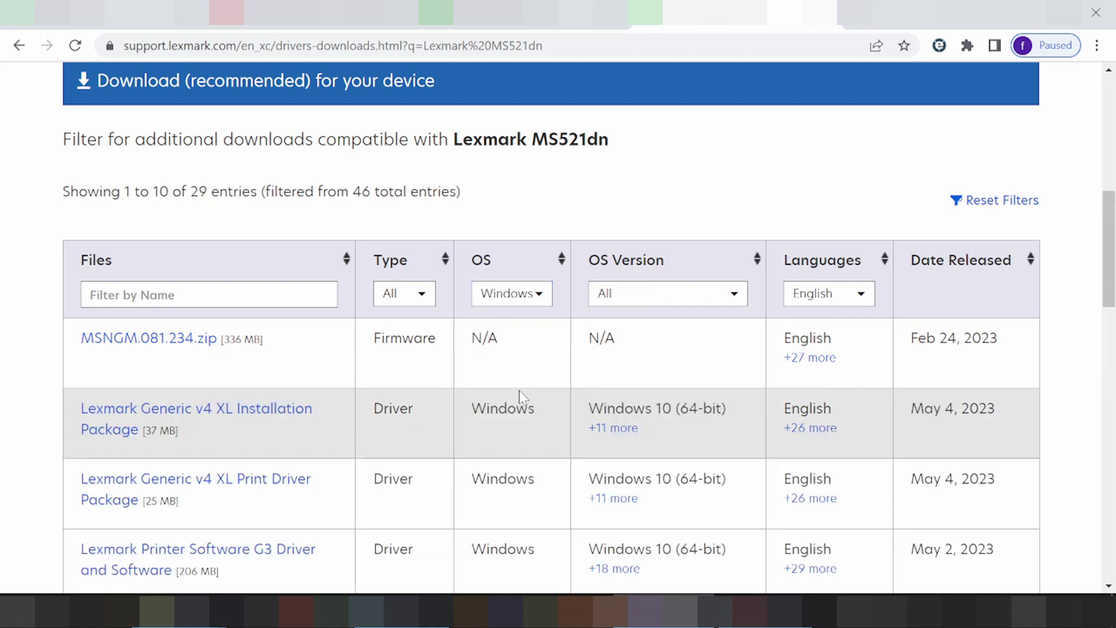
pyautogui.click(633, 305)
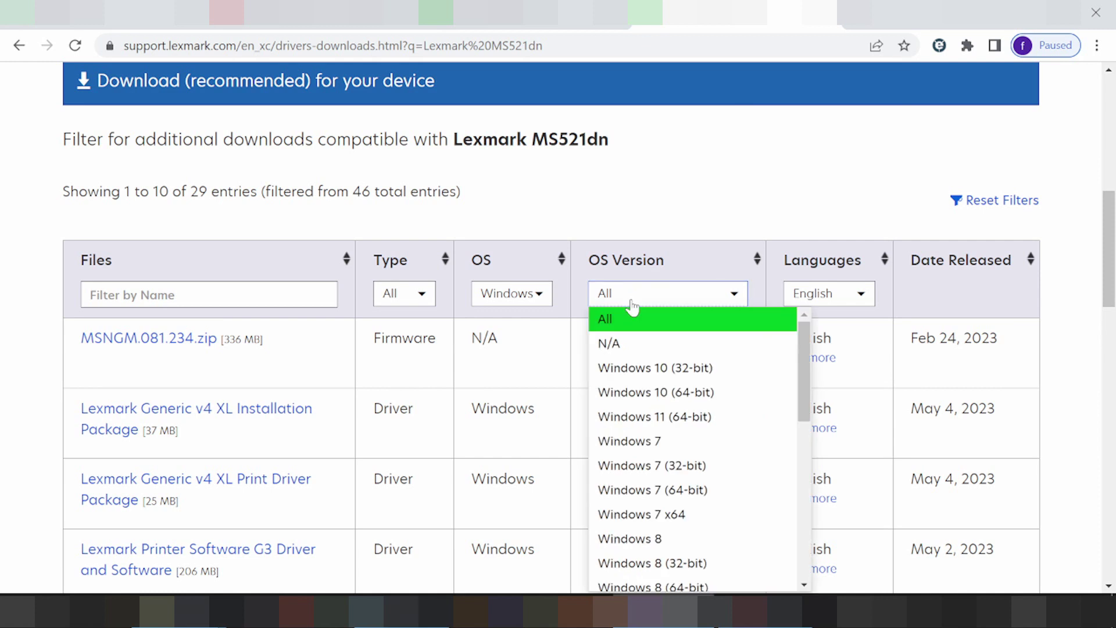
pyautogui.scroll(-2, 640, 349)
pyautogui.scroll(2, 643, 384)
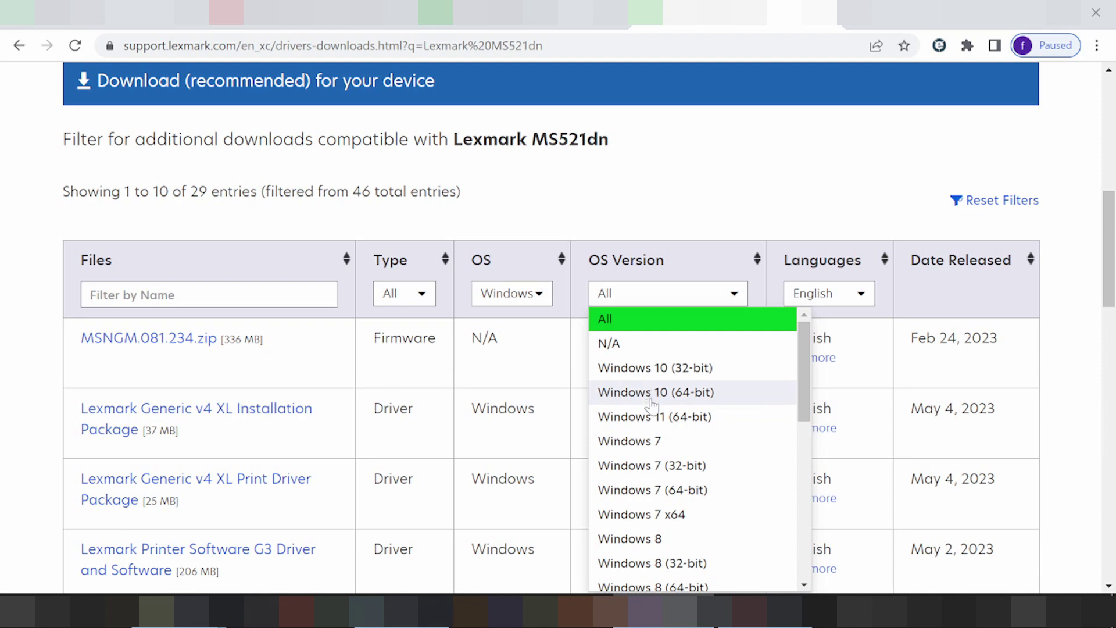
pyautogui.scroll(-2, 648, 441)
pyautogui.scroll(-3, 662, 452)
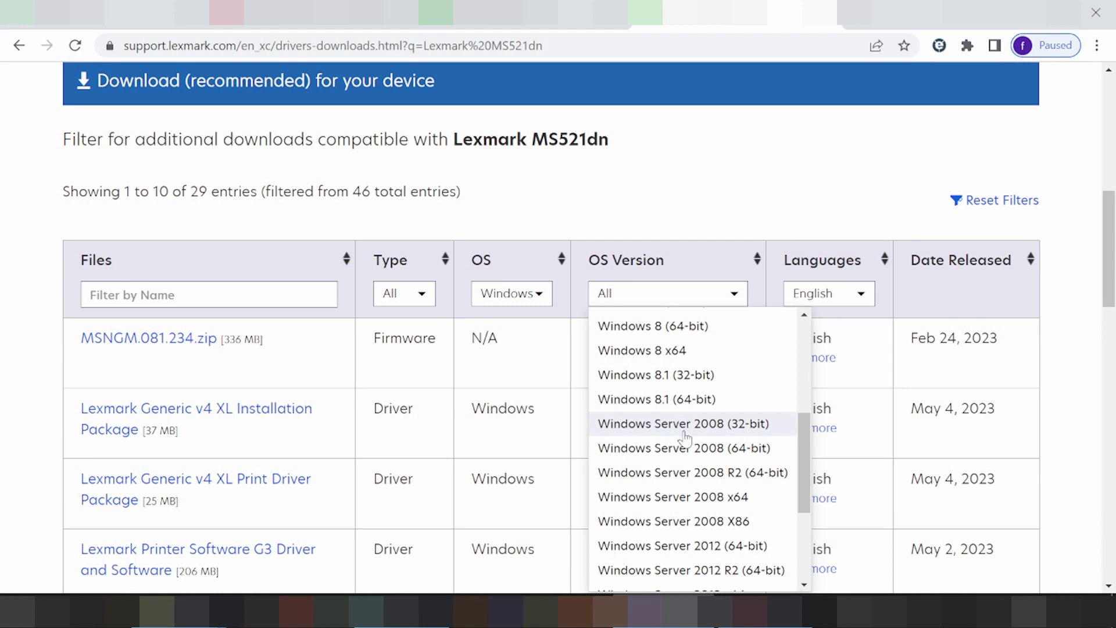
pyautogui.scroll(5, 695, 489)
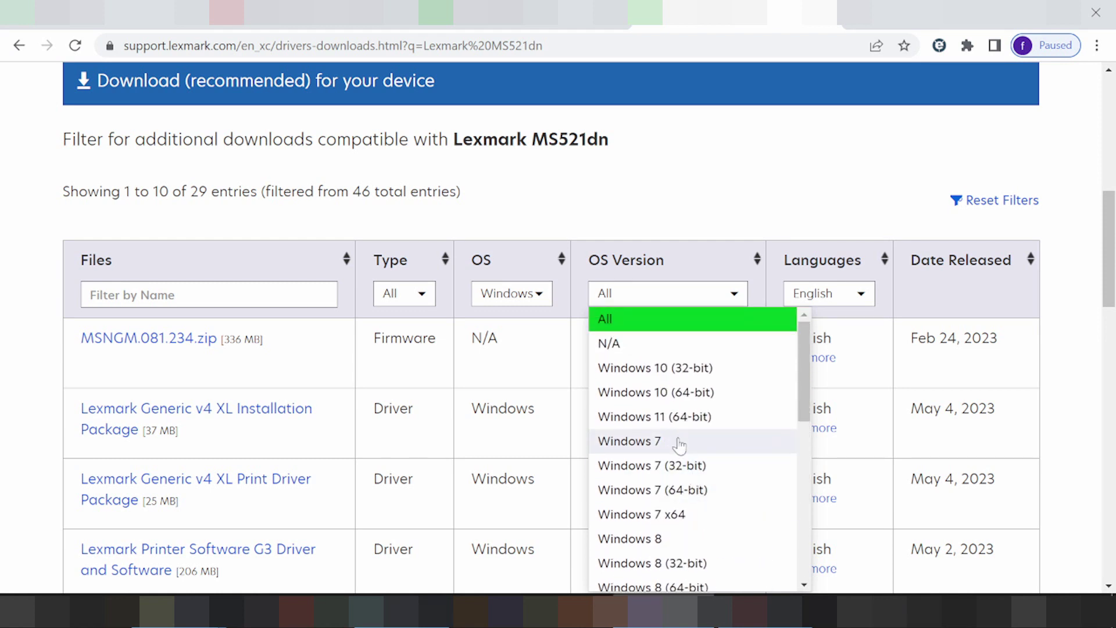
pyautogui.press('Escape')
pyautogui.click(660, 299)
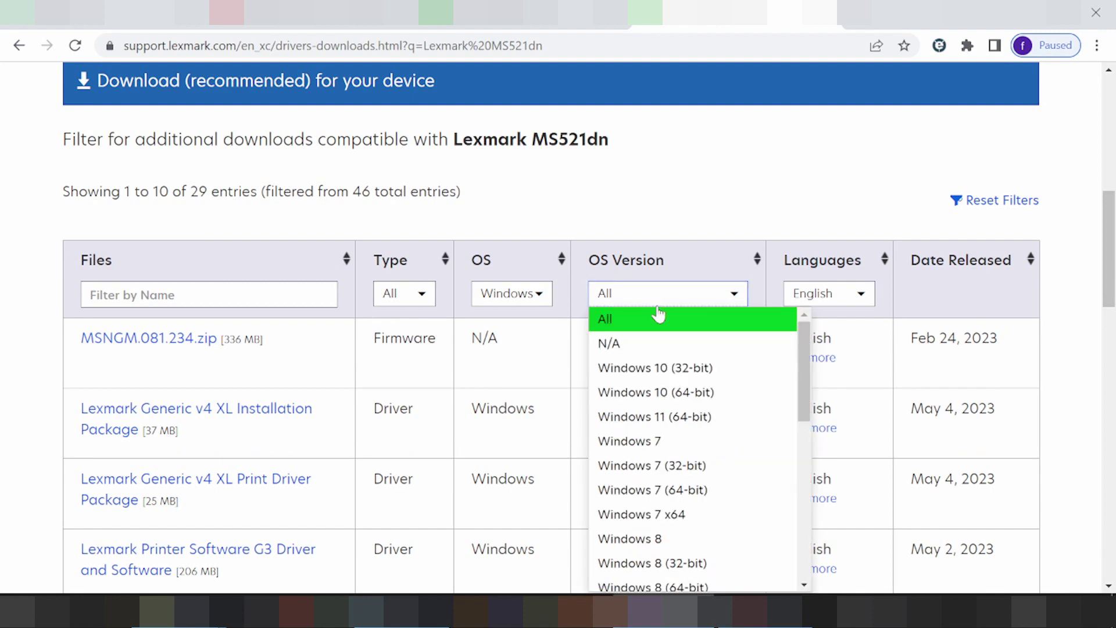
pyautogui.click(666, 417)
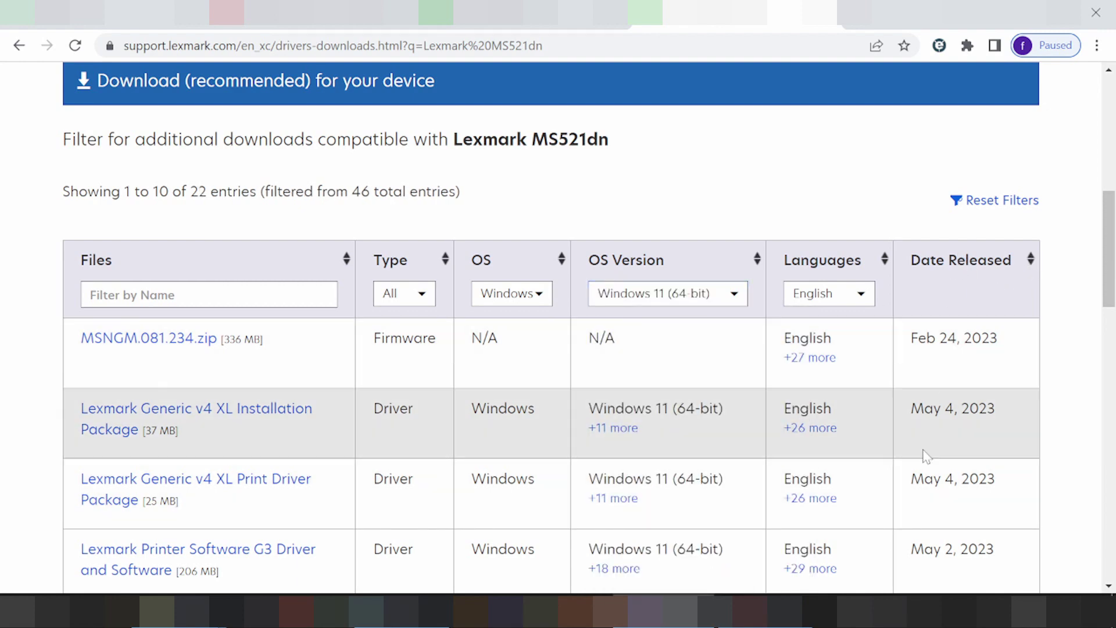
pyautogui.scroll(-2, 944, 332)
pyautogui.scroll(-1, 955, 365)
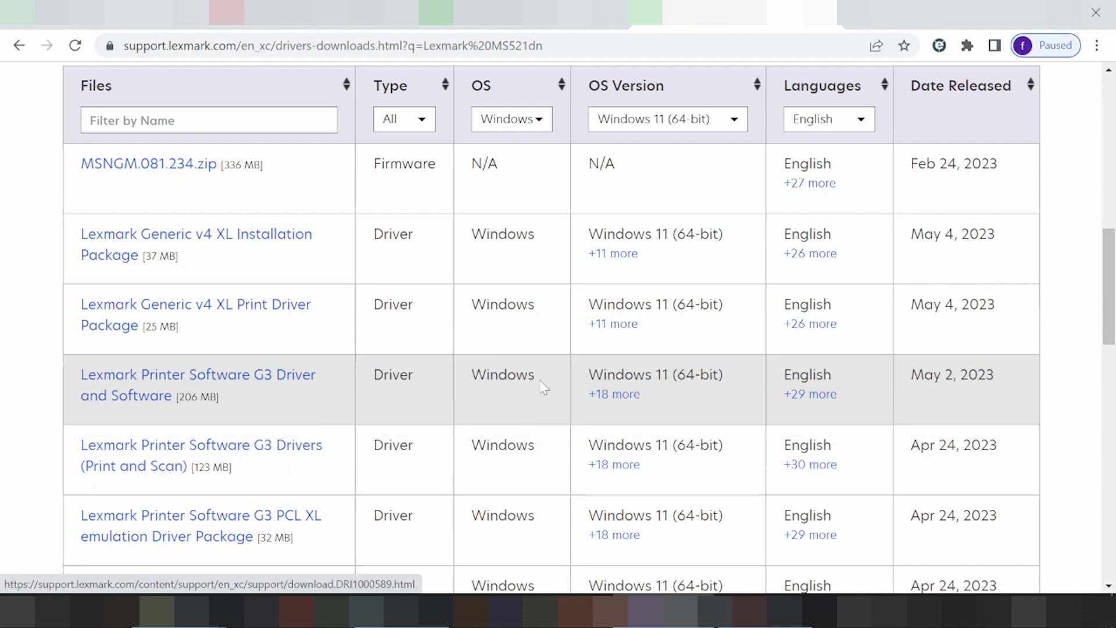
# - Scroll to the pagination and open page 2 of the Windows 11 results
pyautogui.scroll(-3, 727, 261)
pyautogui.scroll(-3, 728, 289)
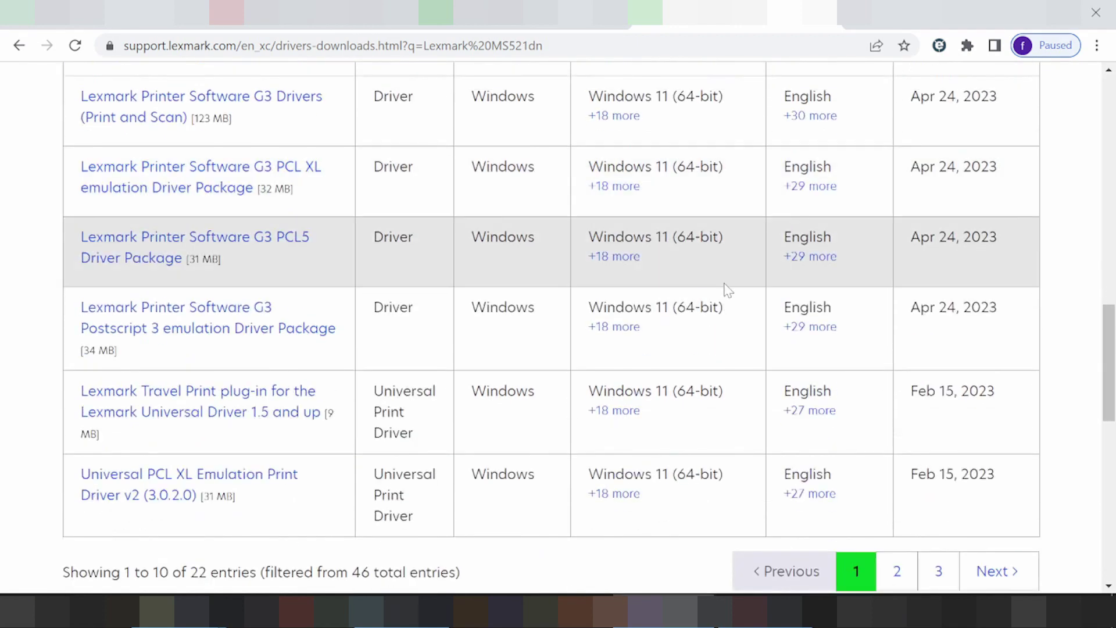
pyautogui.scroll(-3, 725, 283)
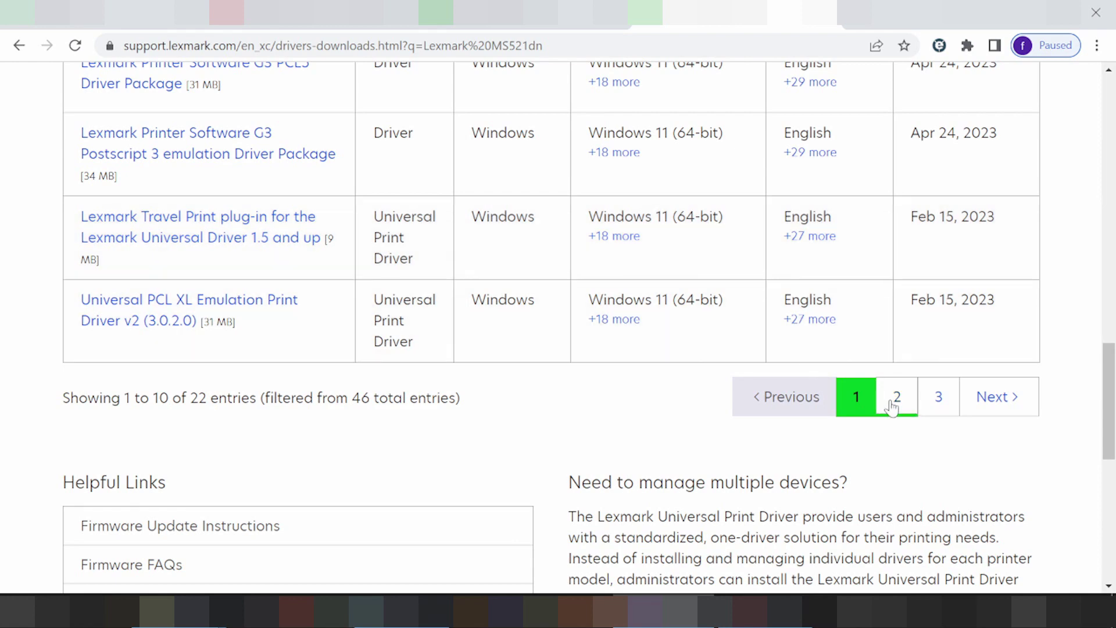
pyautogui.click(895, 400)
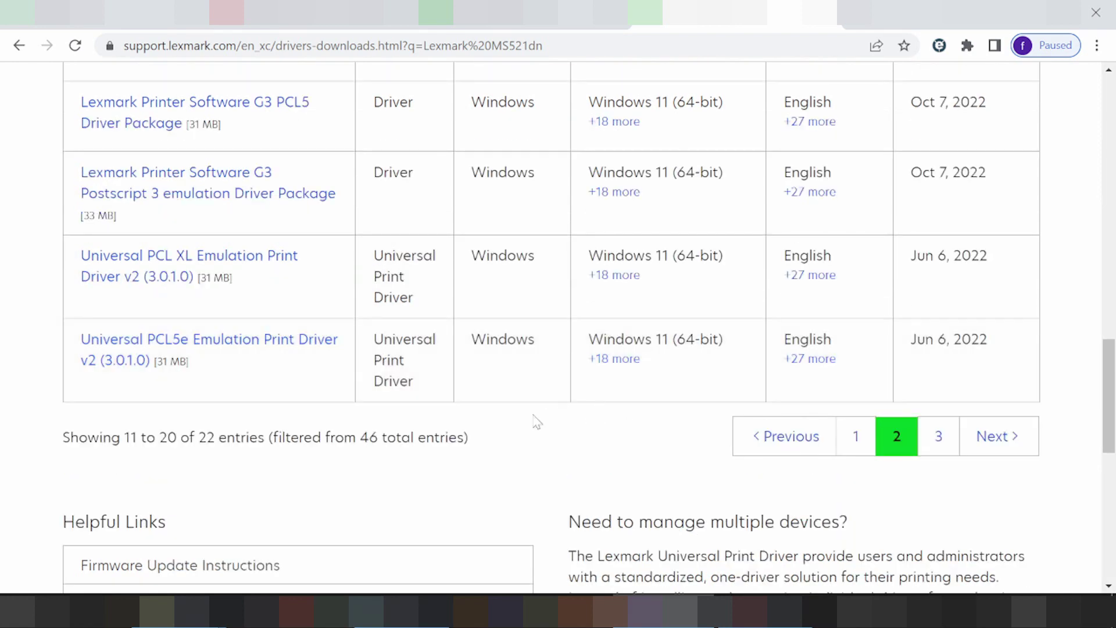
# - Highlight the 132 MB installation package's release date and Windows 11 (64-bit) compatibility
pyautogui.scroll(7, 493, 416)
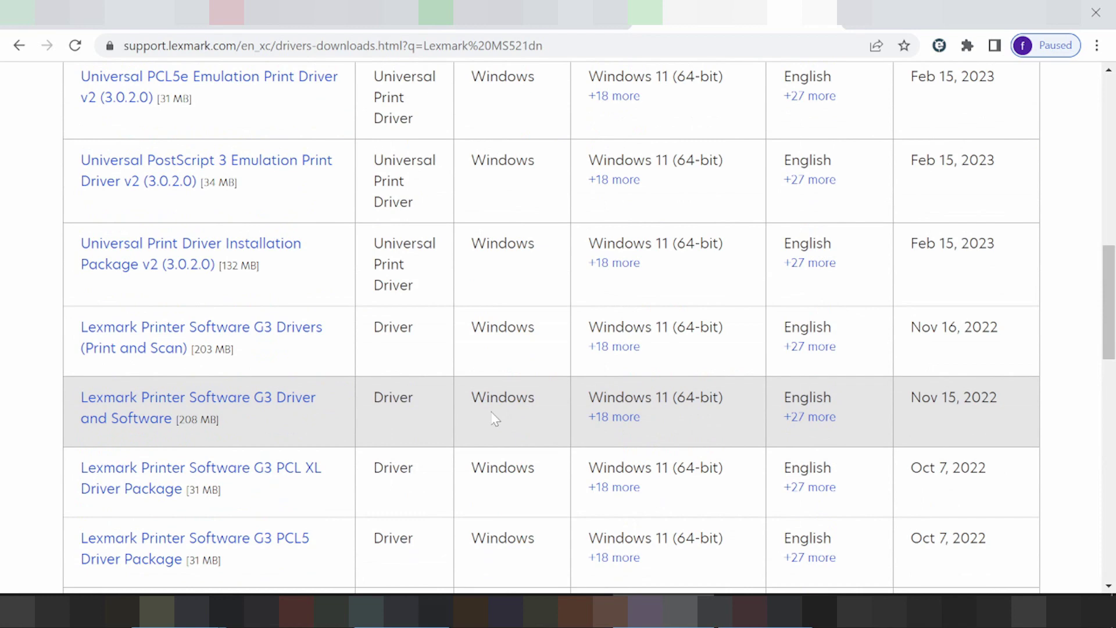
pyautogui.scroll(2, 493, 418)
pyautogui.scroll(1, 493, 416)
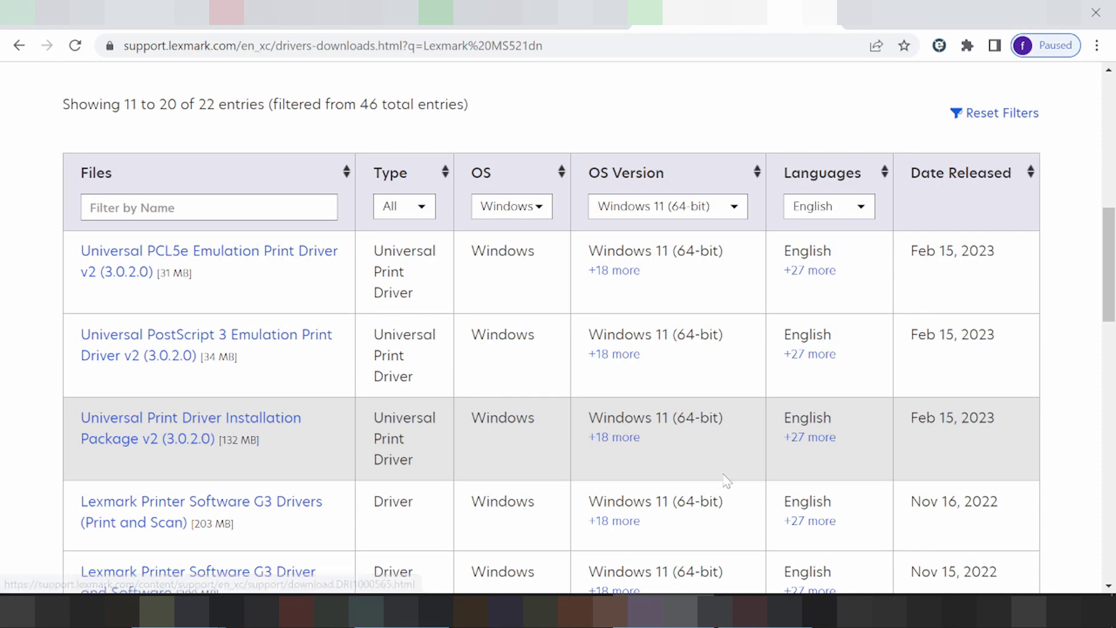
pyautogui.moveTo(979, 419); pyautogui.dragTo(918, 420)
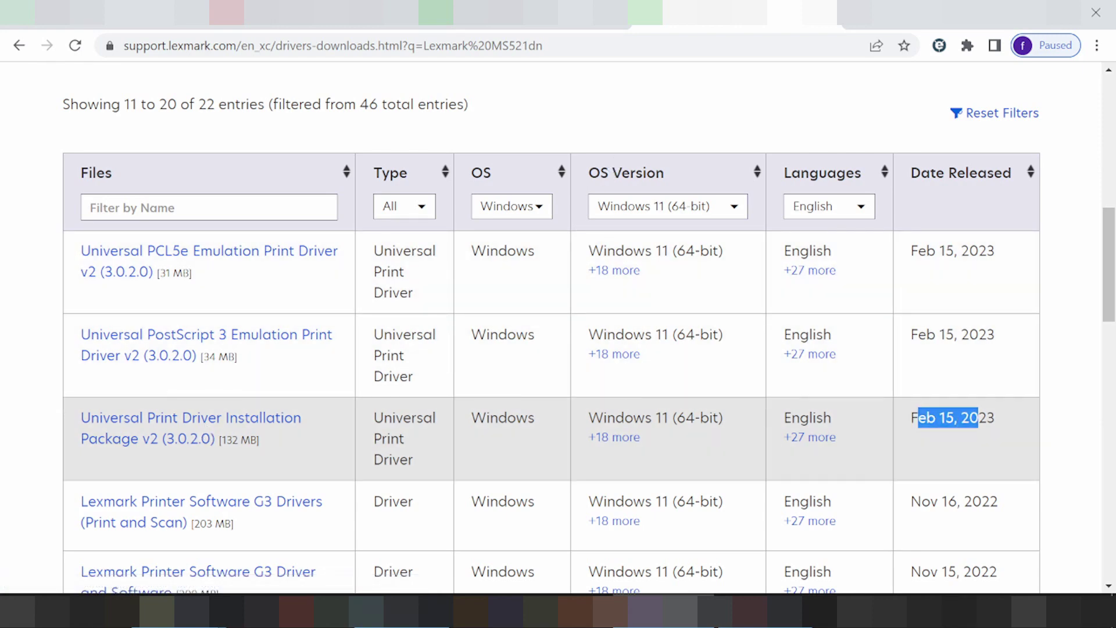
pyautogui.moveTo(606, 417); pyautogui.dragTo(693, 431)
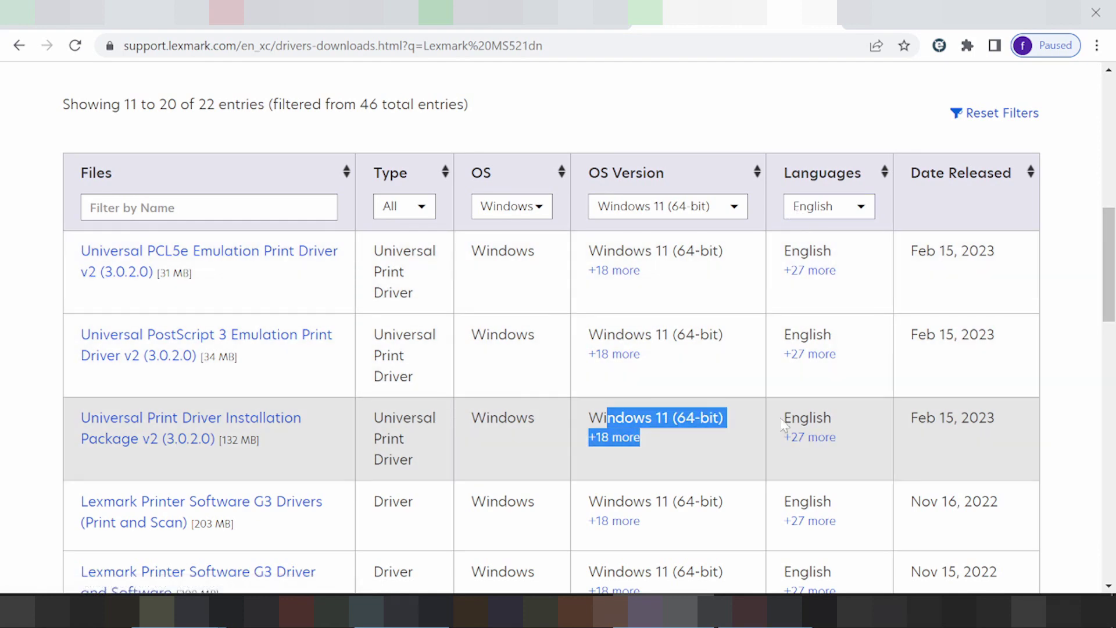
# - Start downloading the 132 MB Universal Print Driver Installation Package v2 (3.0.2.0)
pyautogui.click(177, 424)
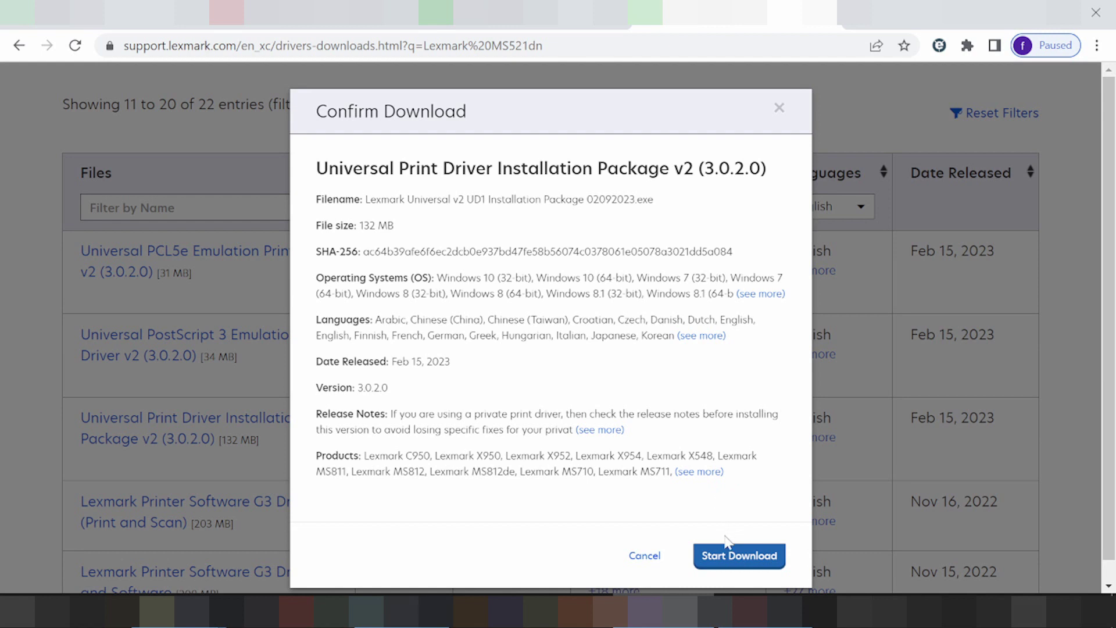
pyautogui.click(722, 565)
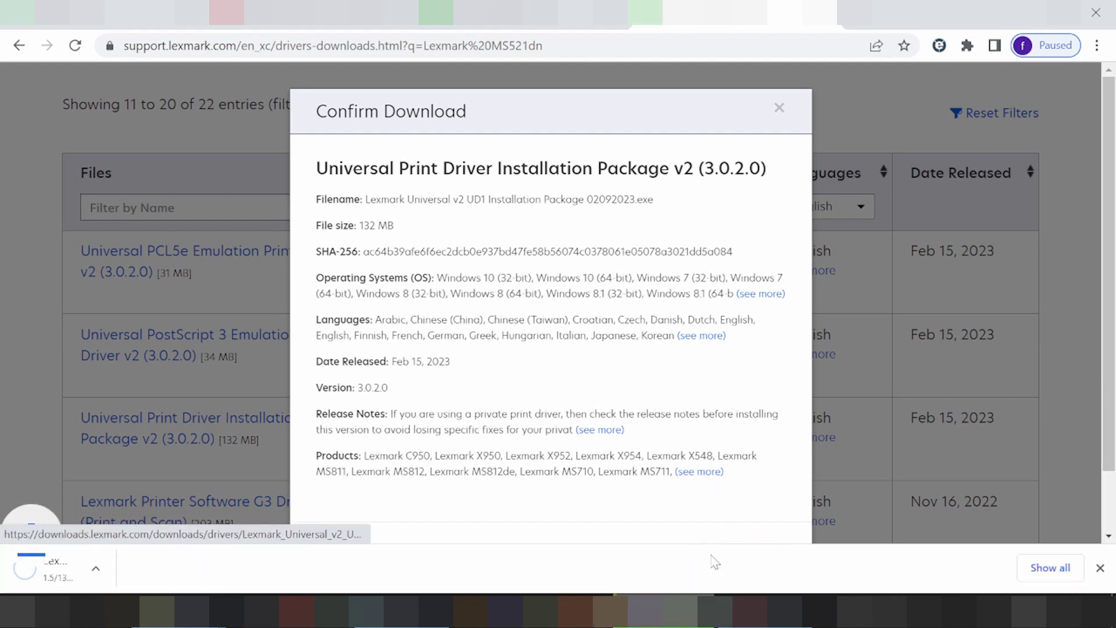
# - Go back to the MS521dn product page and set the installer download to open when done
pyautogui.hotkey('alt', 'Left')
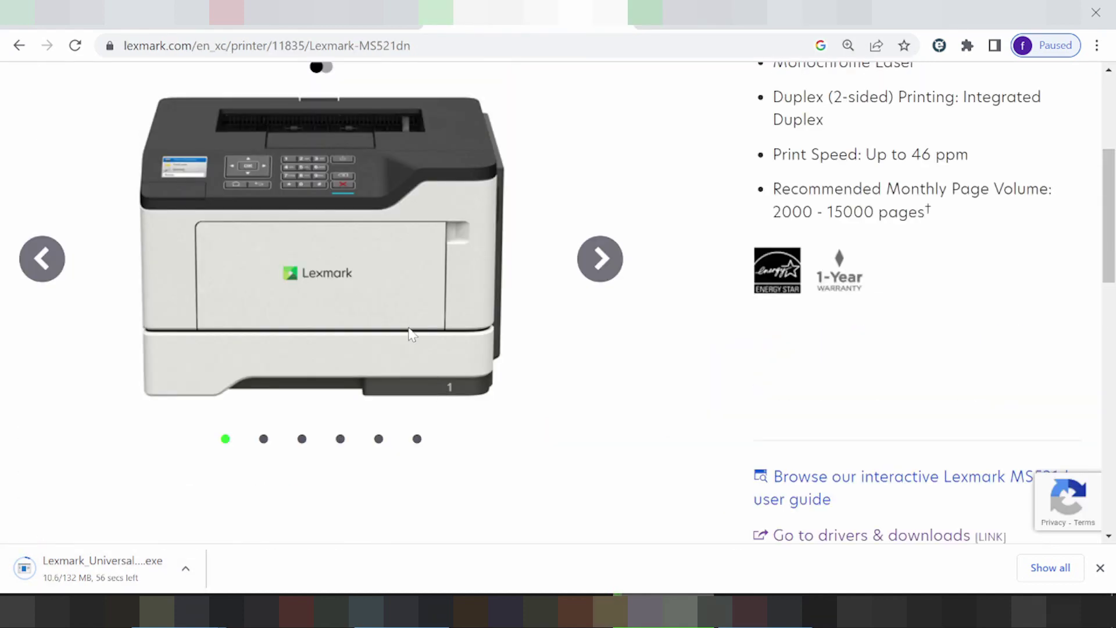
pyautogui.scroll(1, 408, 326)
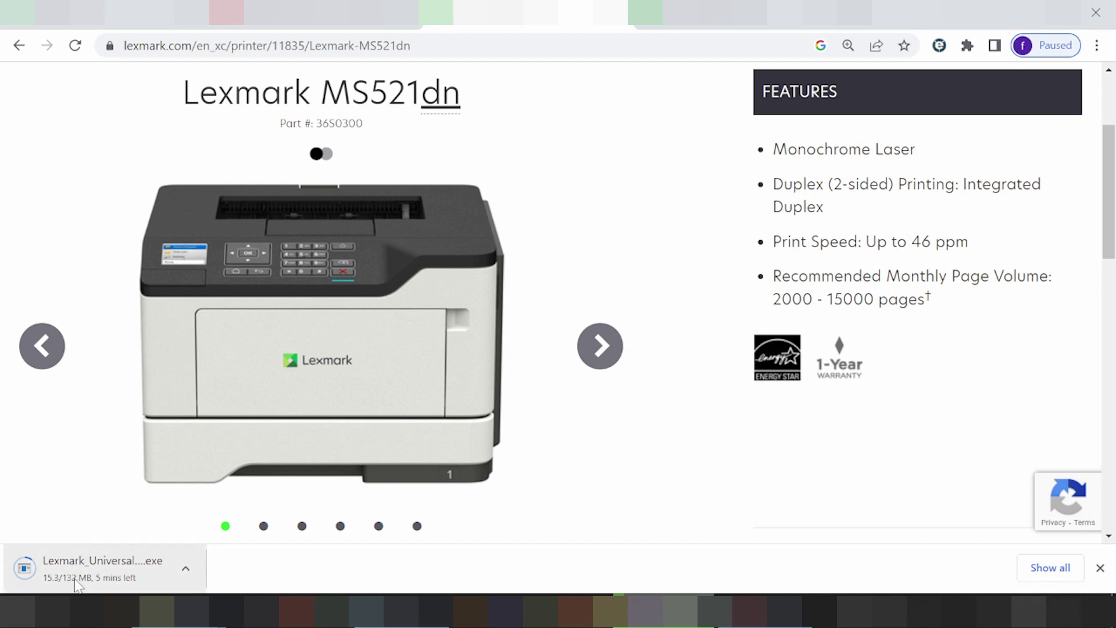
pyautogui.click(185, 569)
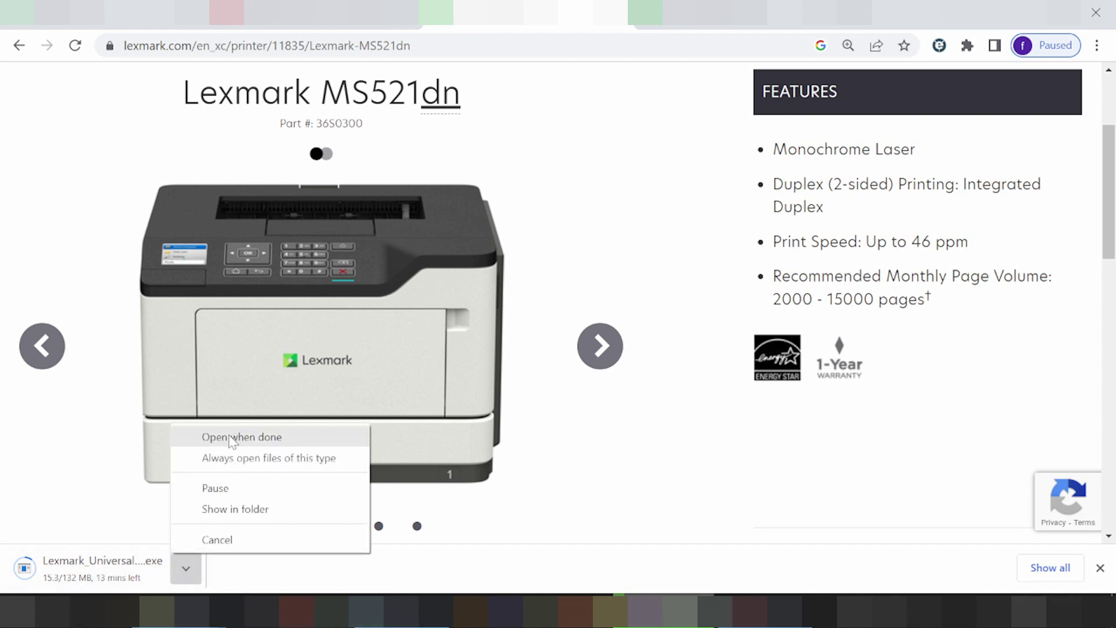
pyautogui.click(231, 438)
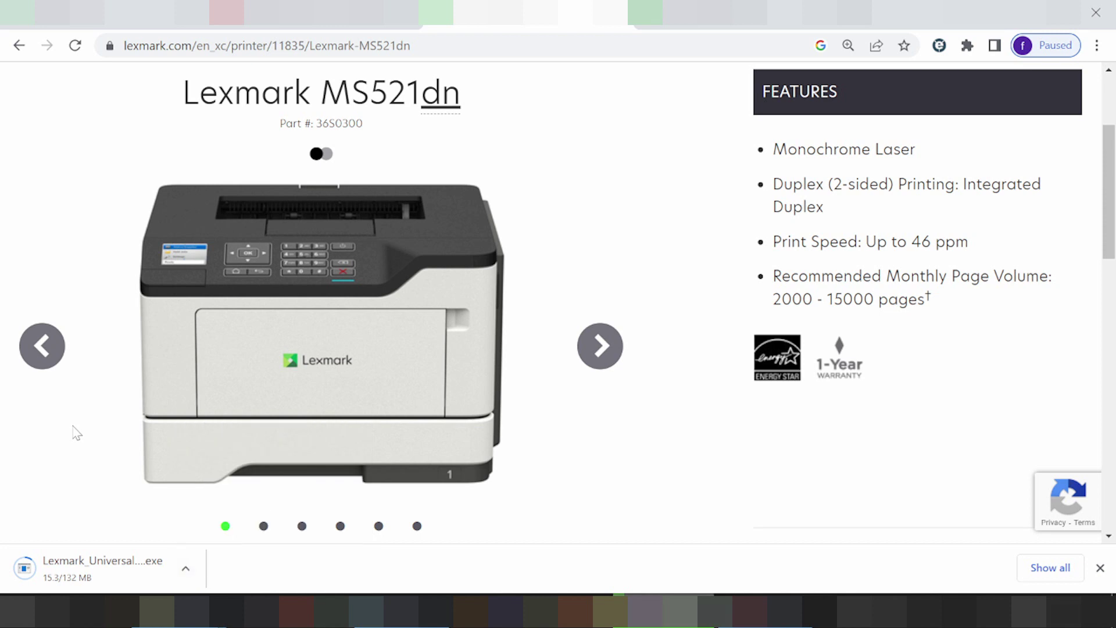